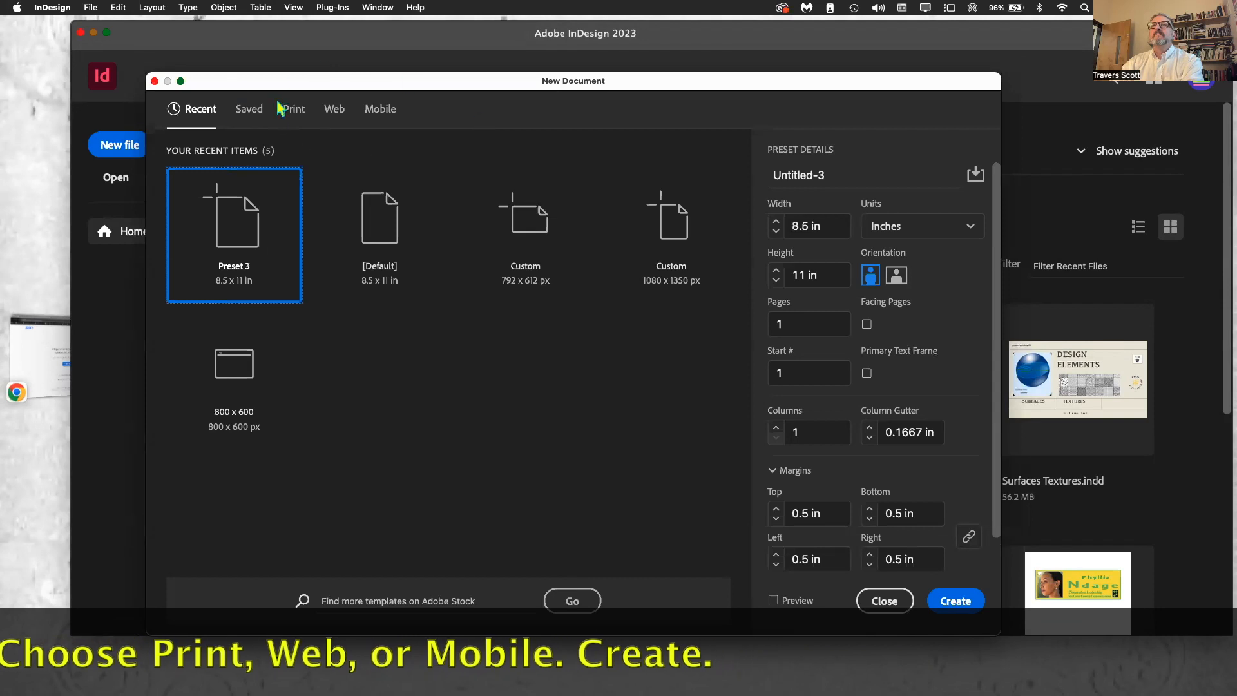
# Step: Create a new print document from the Tabloid 11 x 17 in preset
pyautogui.click(294, 111)
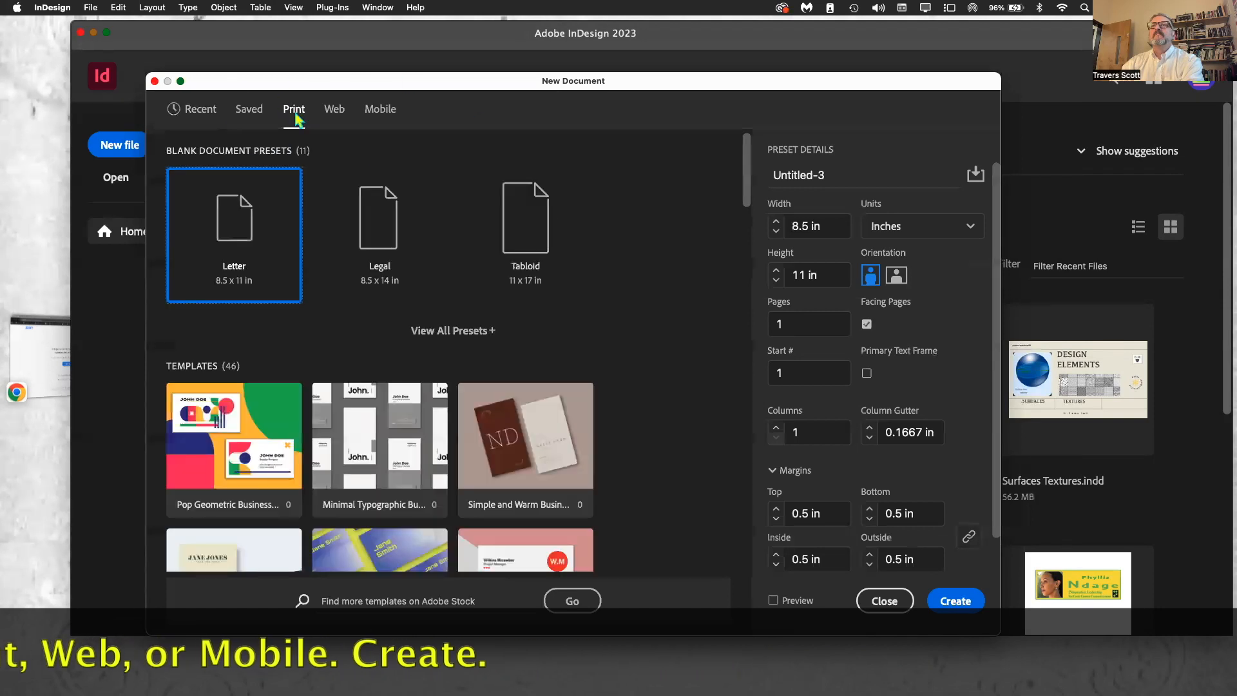
pyautogui.click(519, 213)
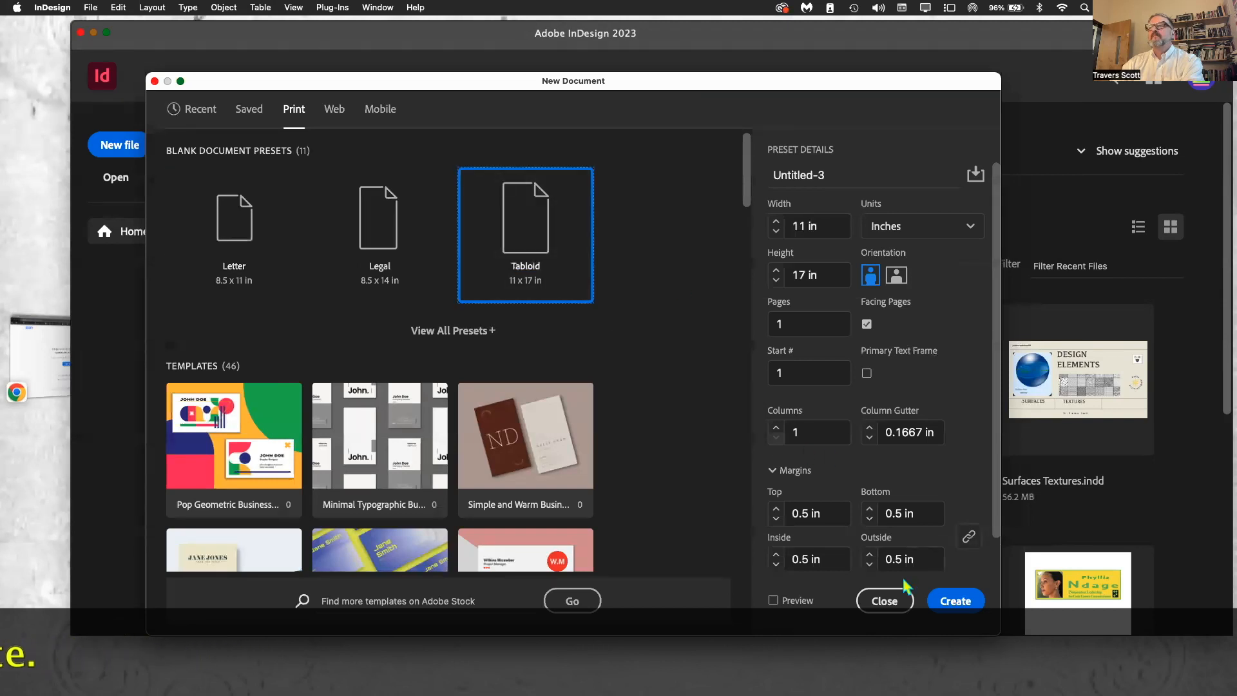
pyautogui.click(956, 602)
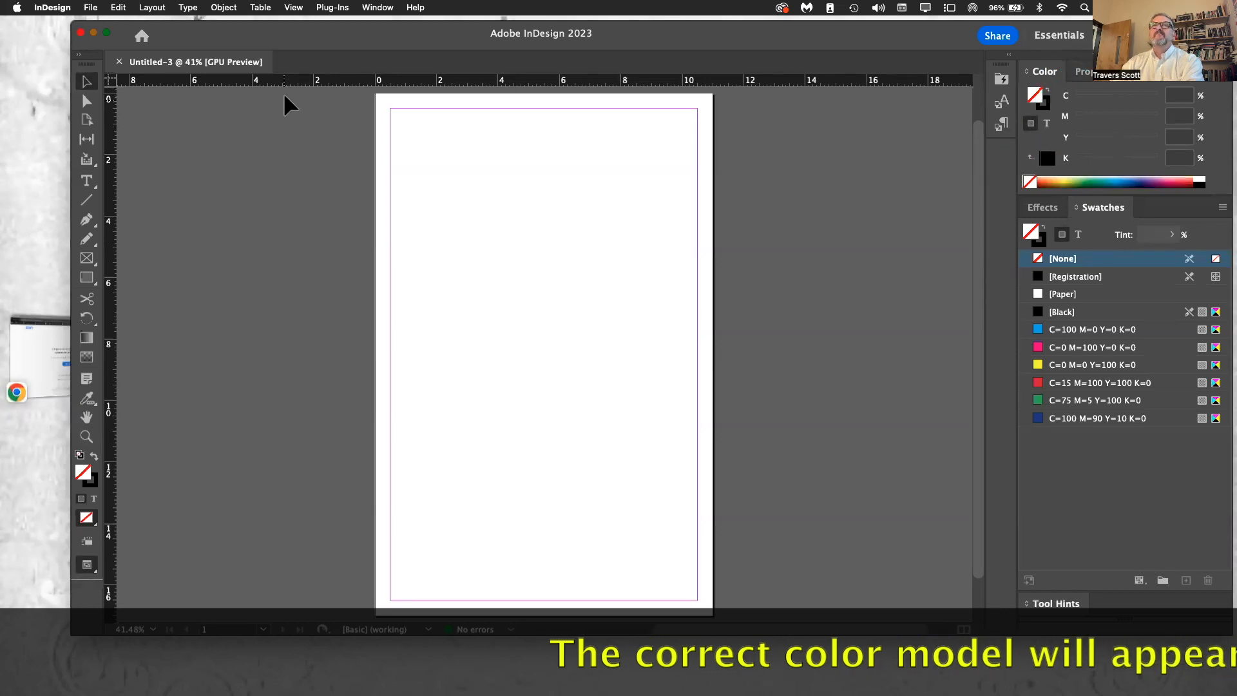
pyautogui.moveTo(294, 36); pyautogui.dragTo(409, 189)
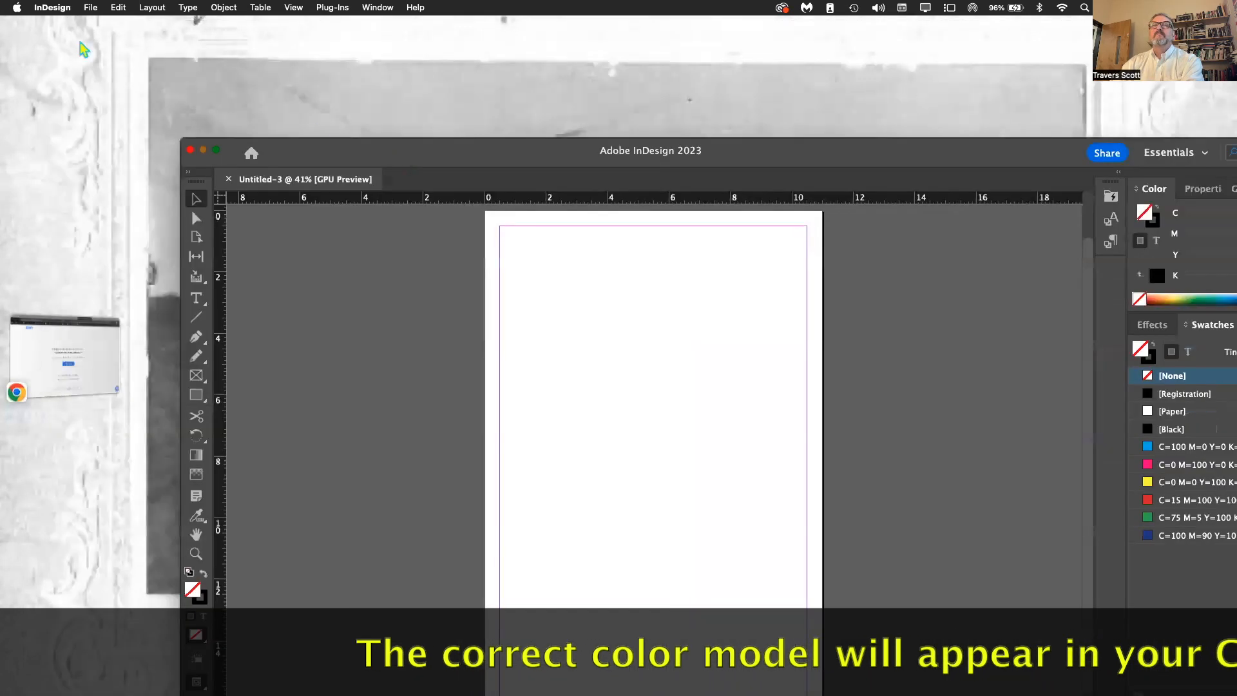
# Step: Create a new web document from the A4 preset of 595.276 x 841.89 px
pyautogui.click(91, 8)
pyautogui.moveTo(212, 27)
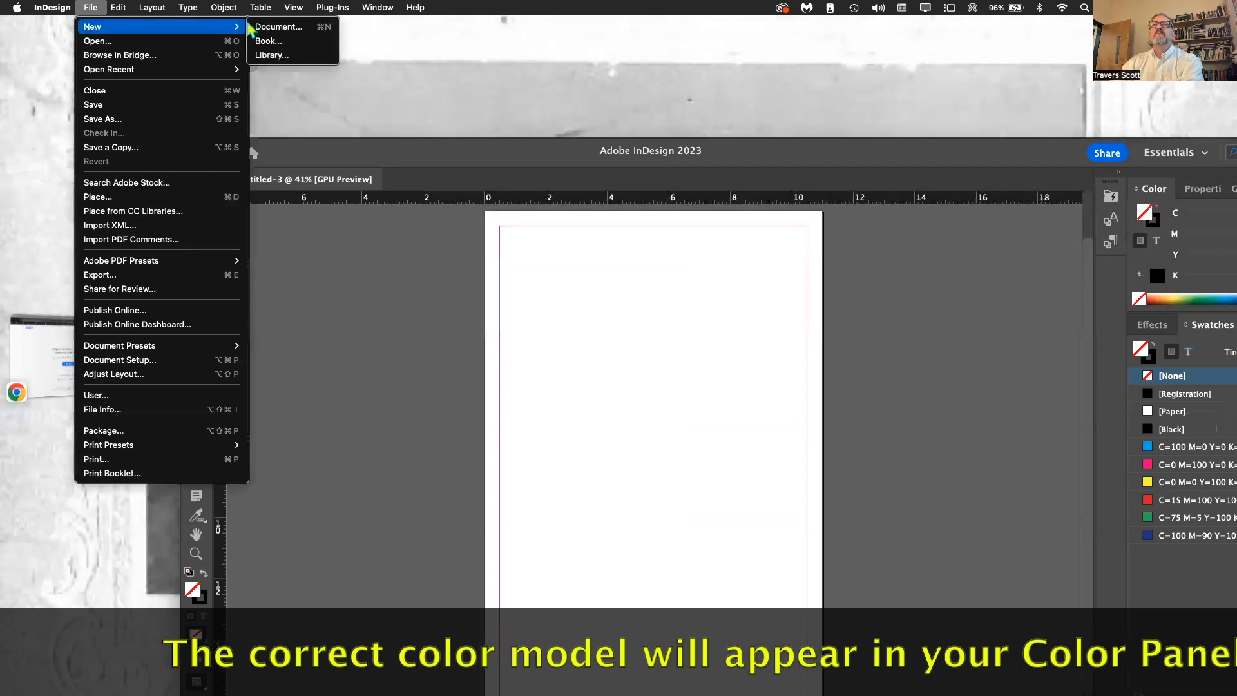
pyautogui.click(269, 27)
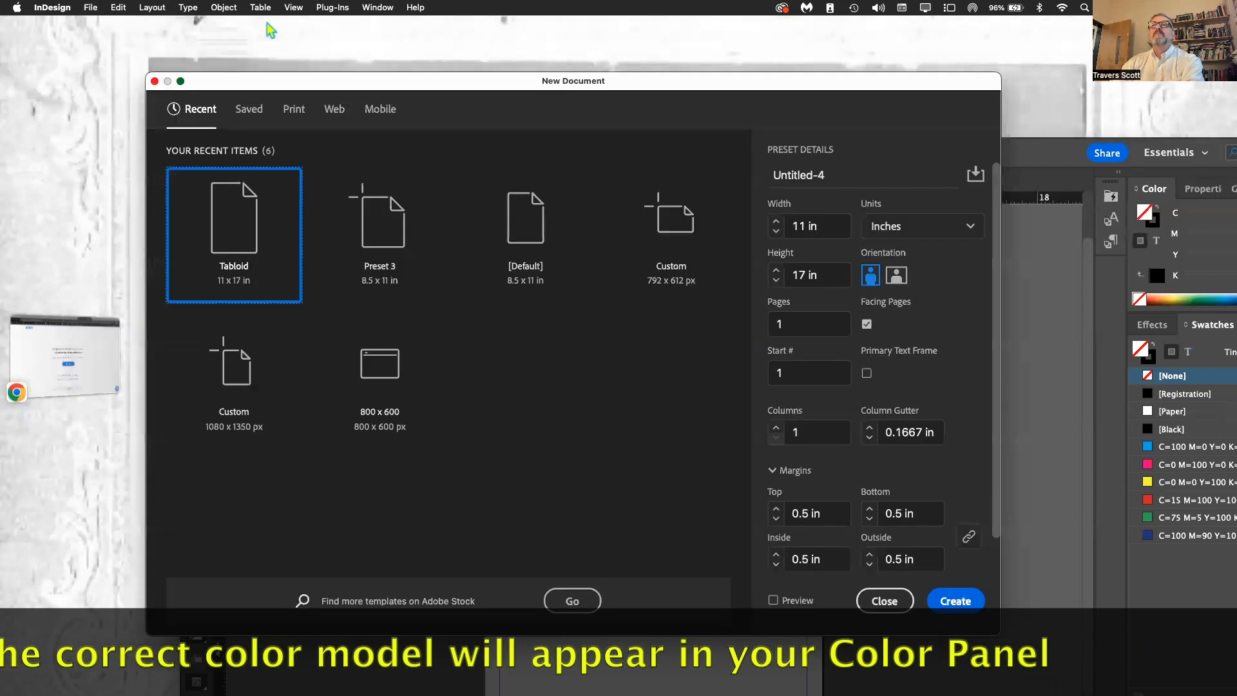
pyautogui.click(334, 115)
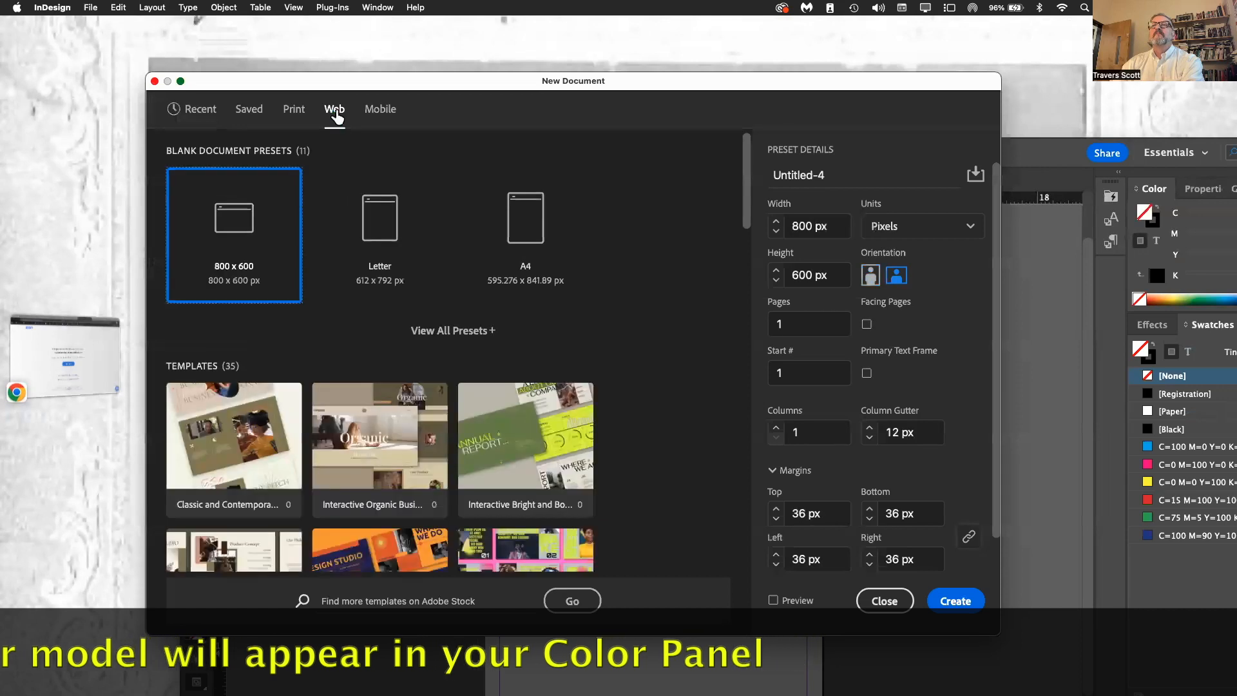
pyautogui.click(534, 223)
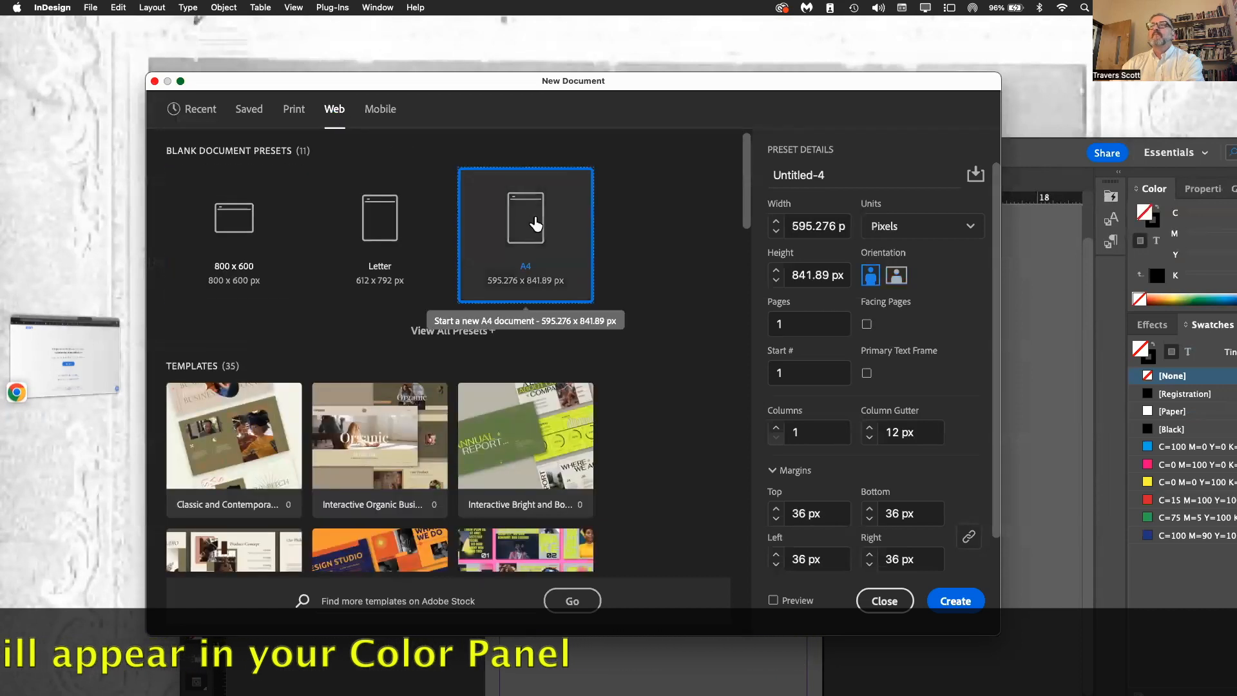
pyautogui.click(953, 602)
pyautogui.moveTo(766, 155); pyautogui.dragTo(656, 55)
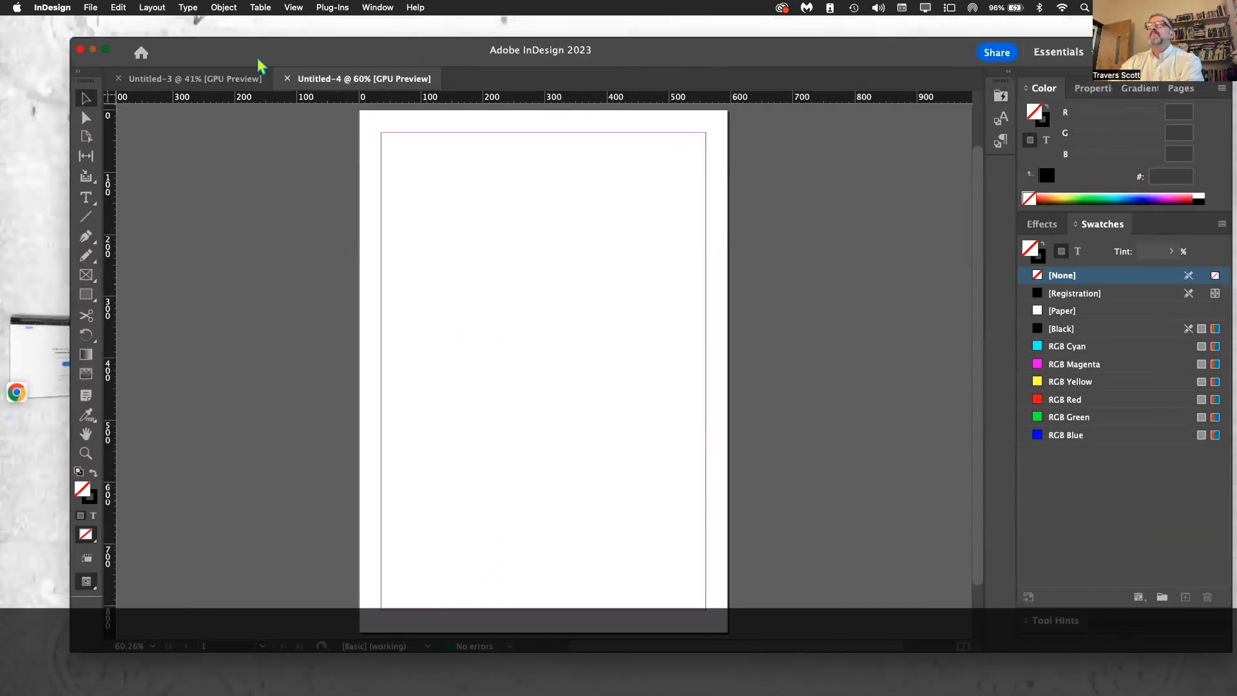
# Step: In the Untitled-3 document, draw a square about 3.9 in wide near the page's upper-left corner and give it no fill
pyautogui.click(203, 82)
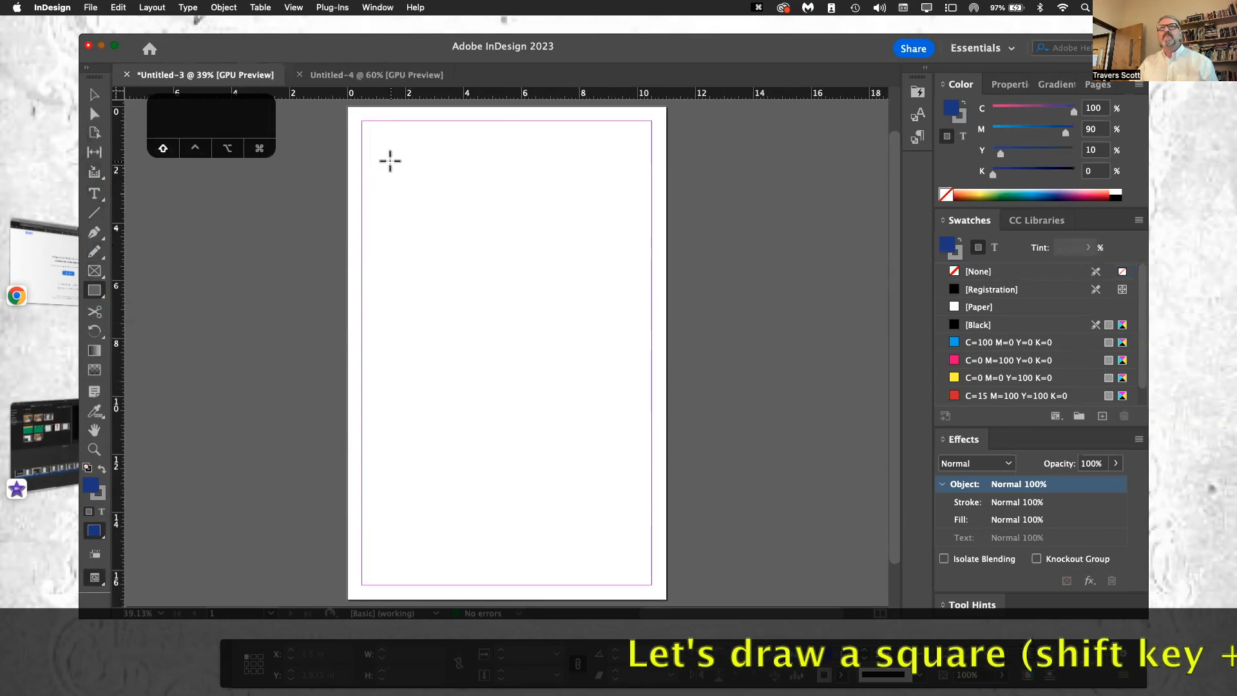
pyautogui.moveTo(390, 161); pyautogui.dragTo(539, 274)
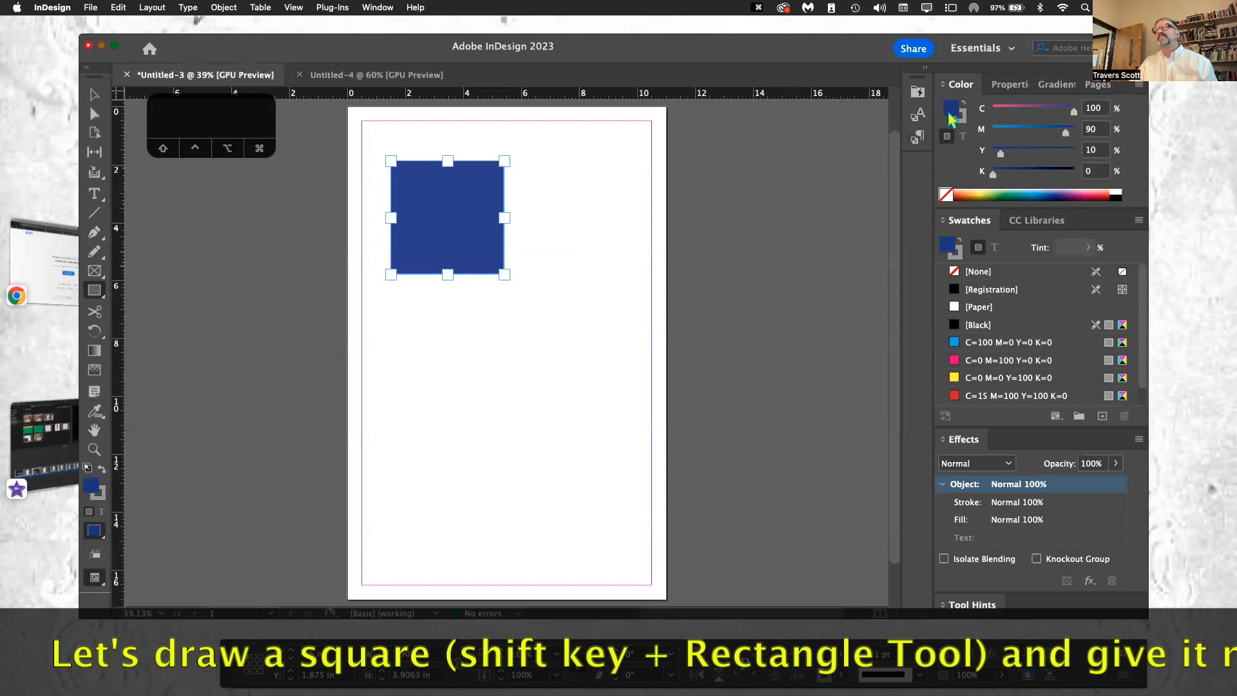
pyautogui.click(945, 194)
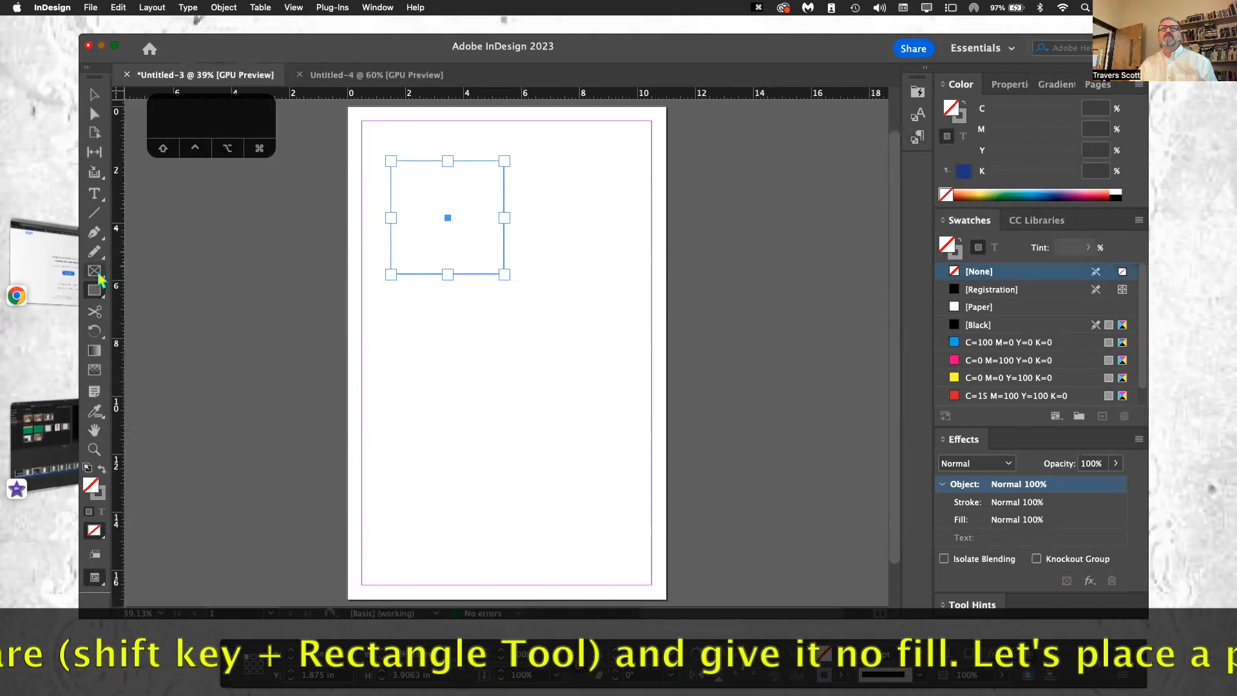
# Step: Draw a picture frame about 5.8 x 5.1 in on the lower right of the page and place quilt barn.png in it
pyautogui.moveTo(463, 385); pyautogui.dragTo(632, 534)
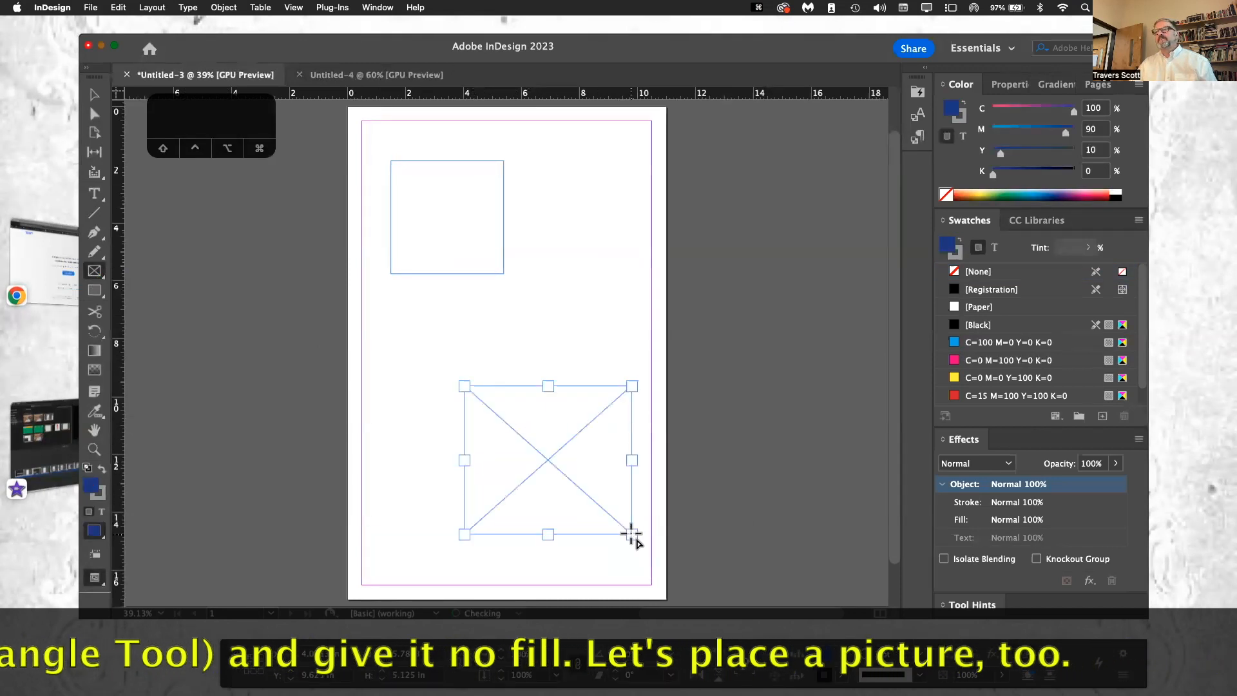
pyautogui.click(90, 8)
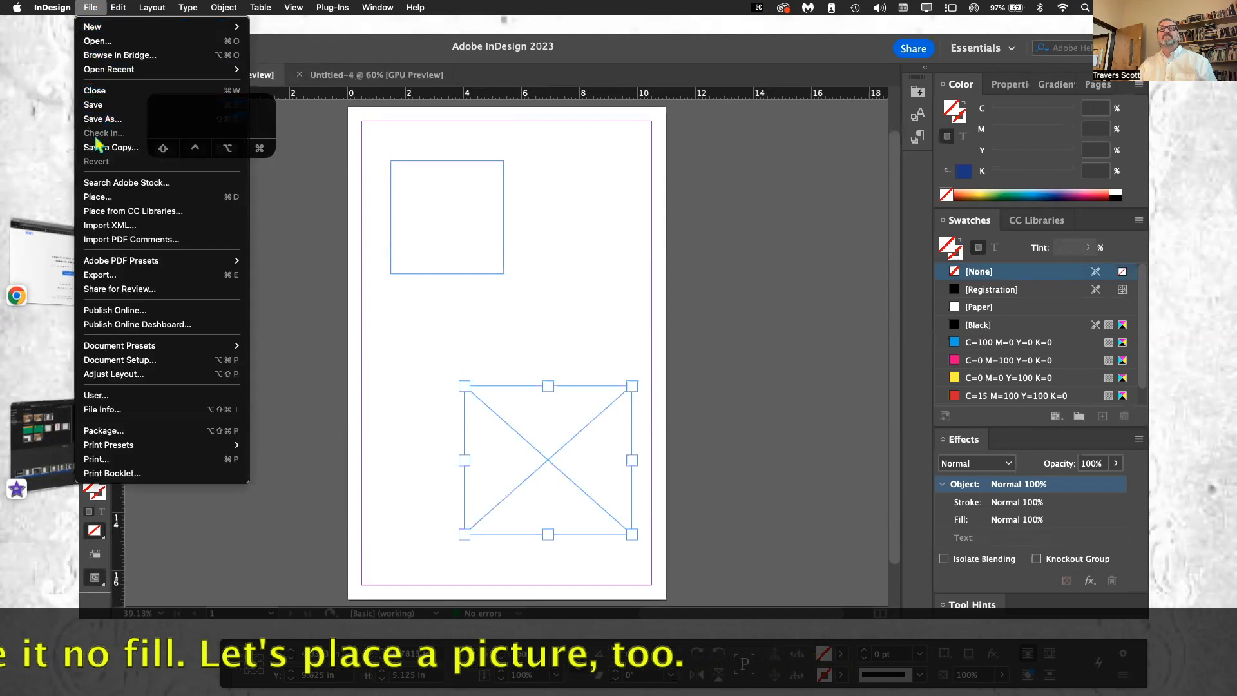
pyautogui.click(103, 198)
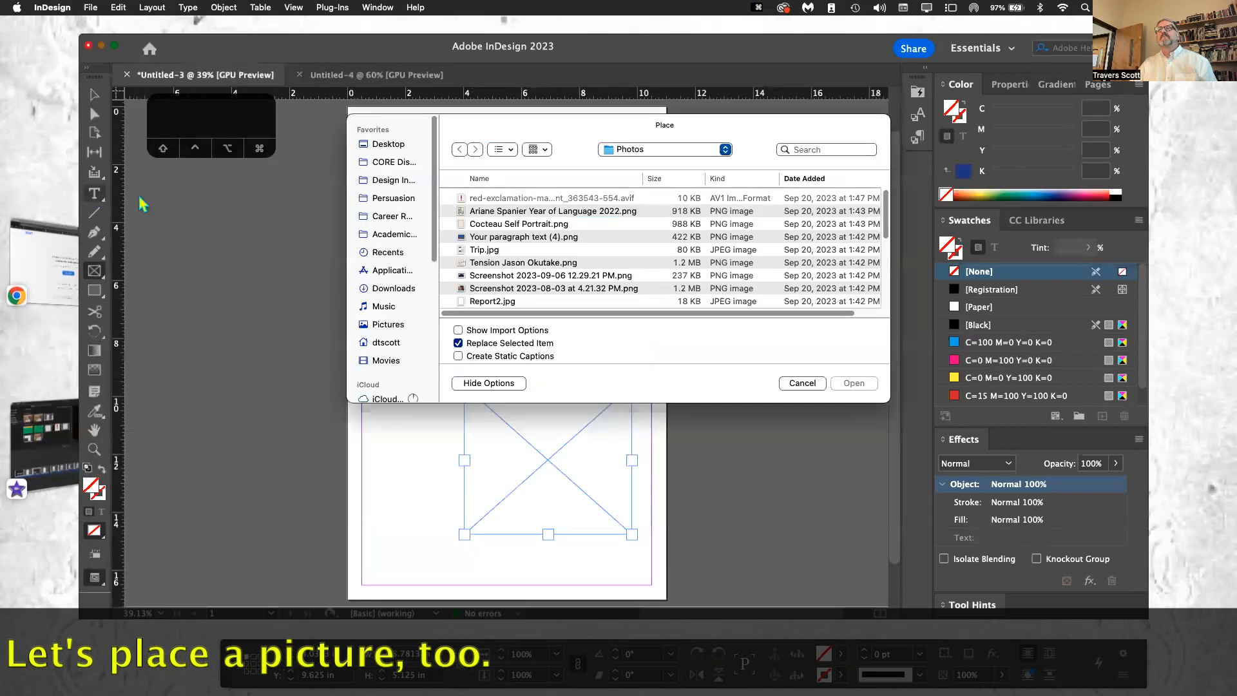
pyautogui.scroll(-5, 556, 250)
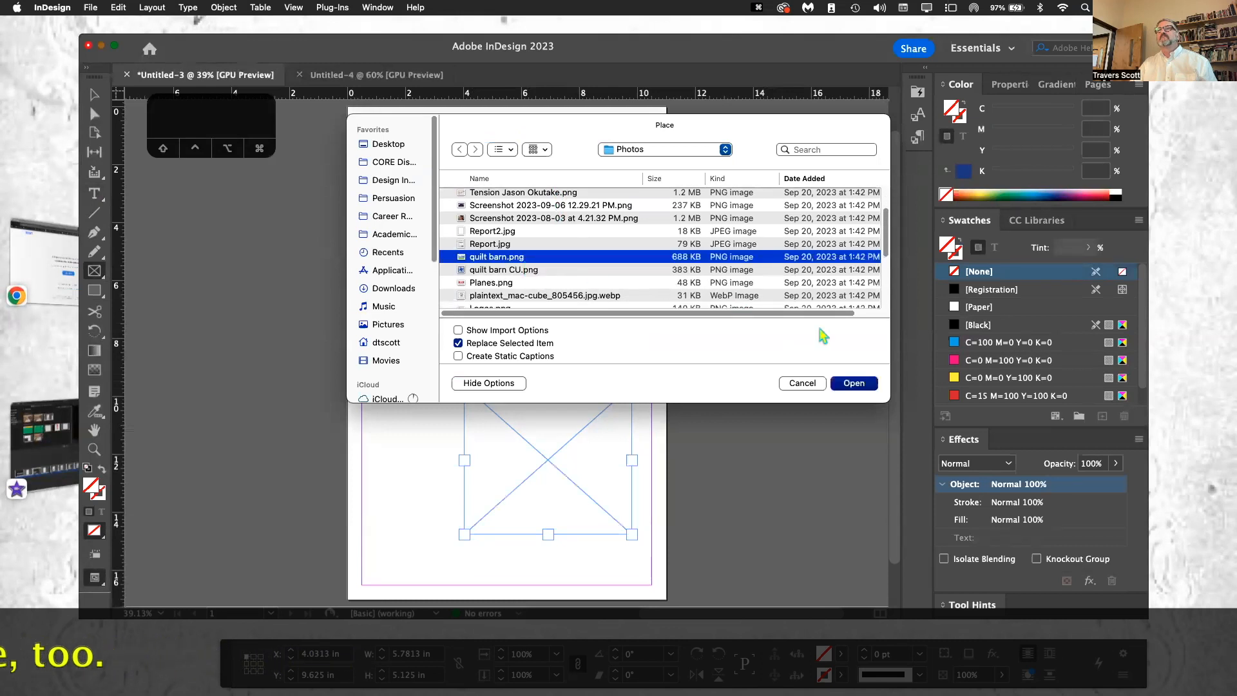
pyautogui.click(855, 383)
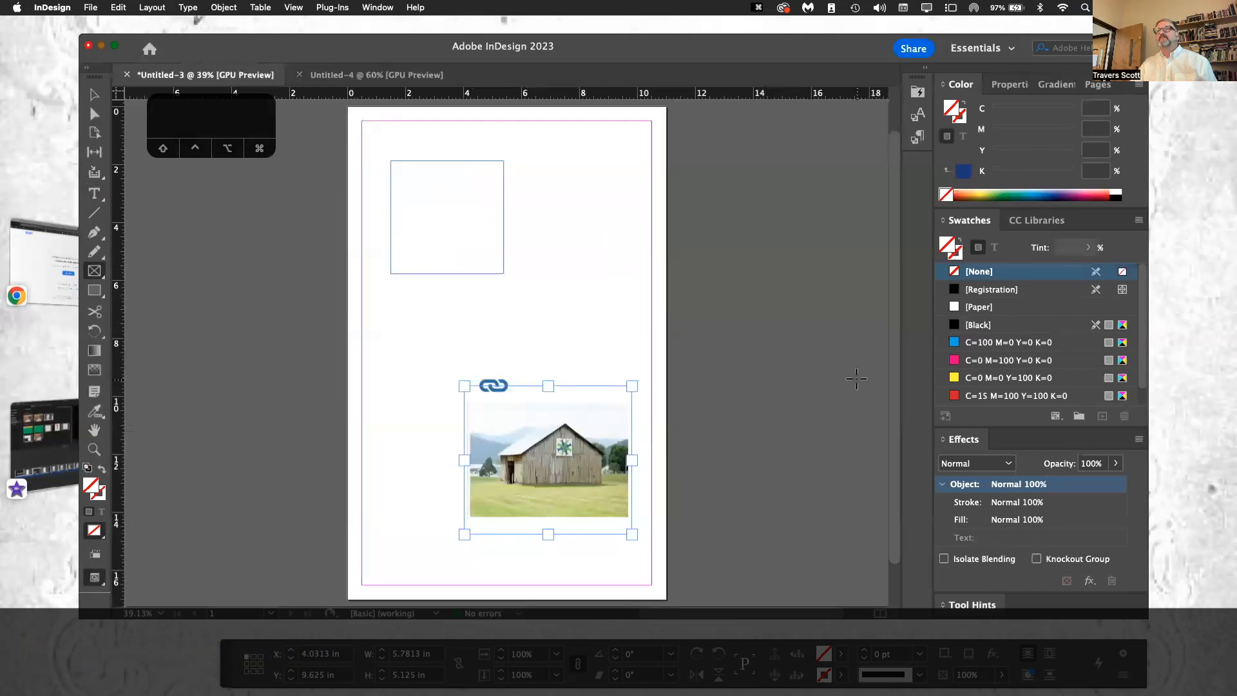
pyautogui.click(566, 233)
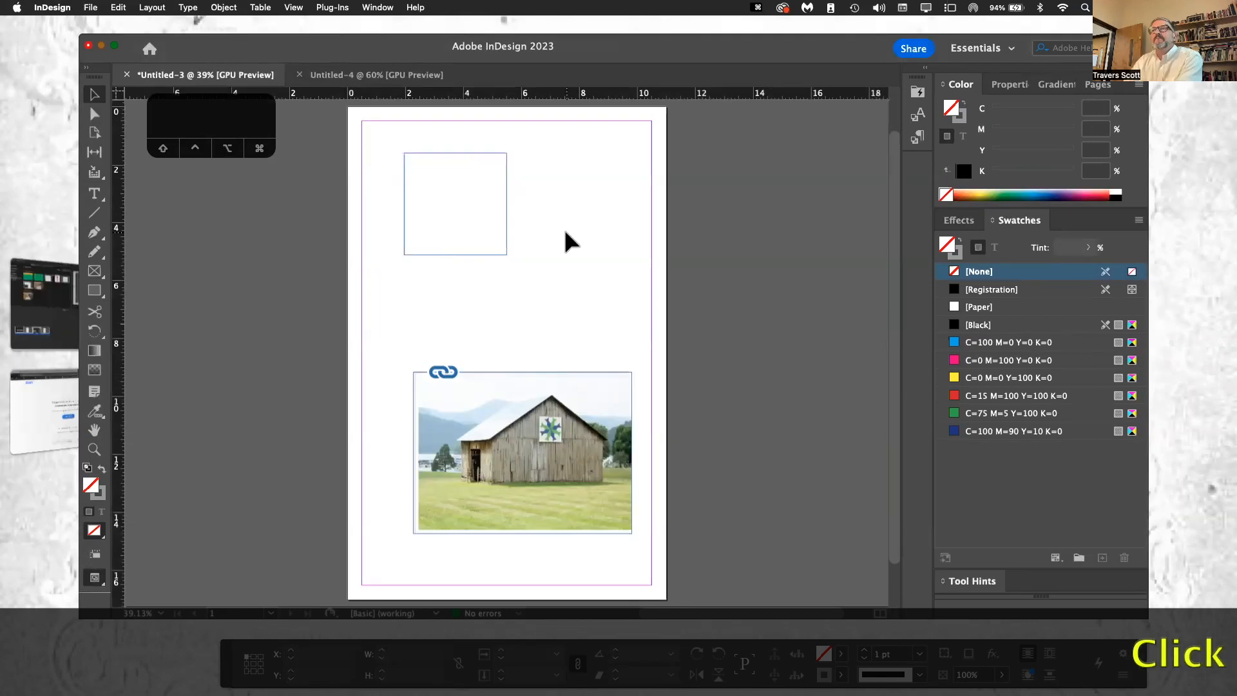
# Step: Try a light yellow and a dark purple fill from the color spectrum on the square, undoing each one
pyautogui.click(475, 256)
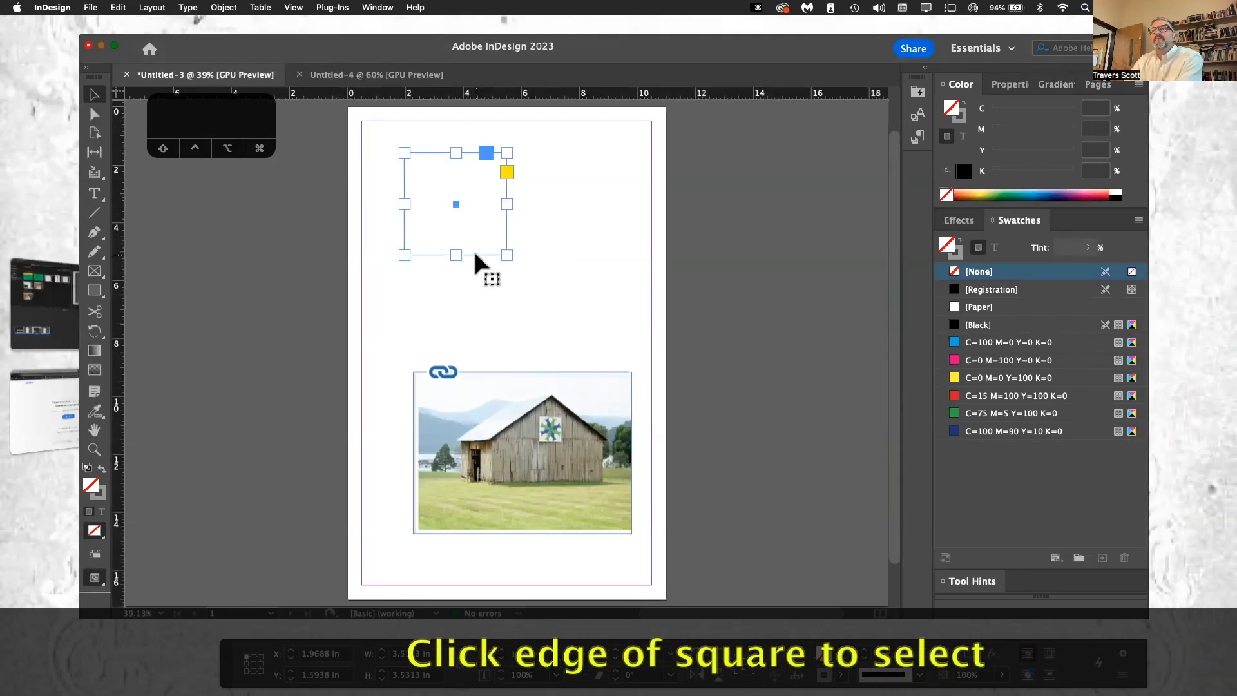
pyautogui.click(980, 192)
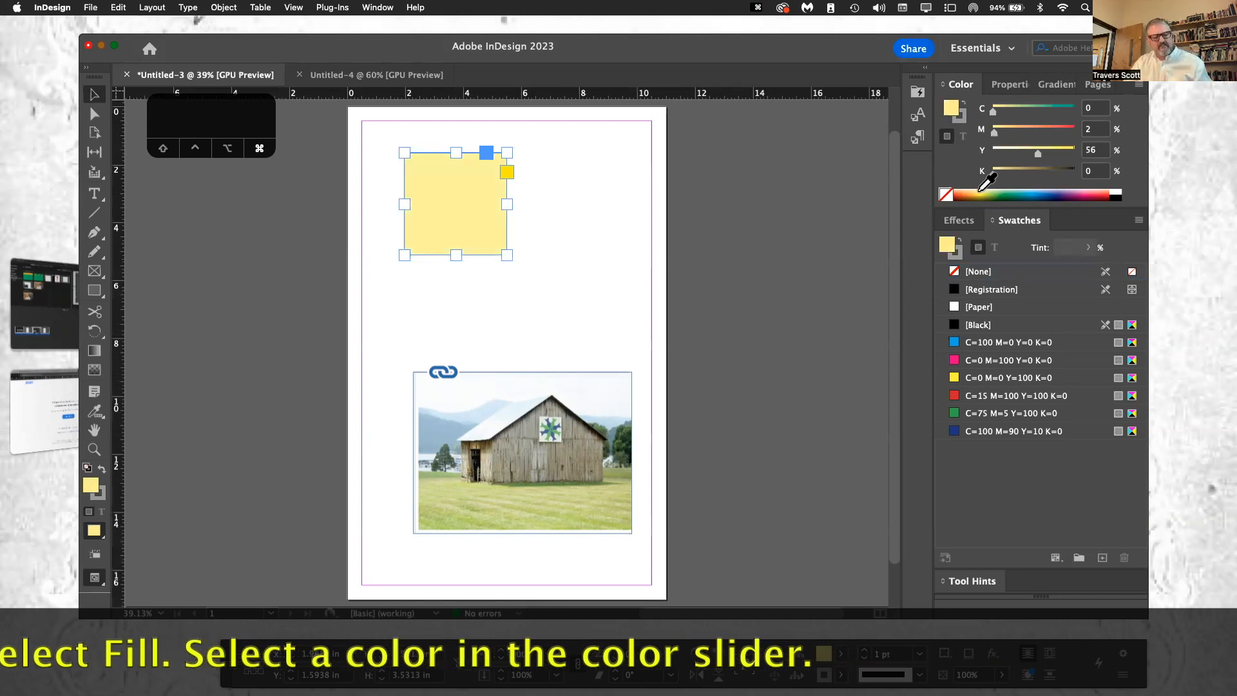
pyautogui.press('super+z')
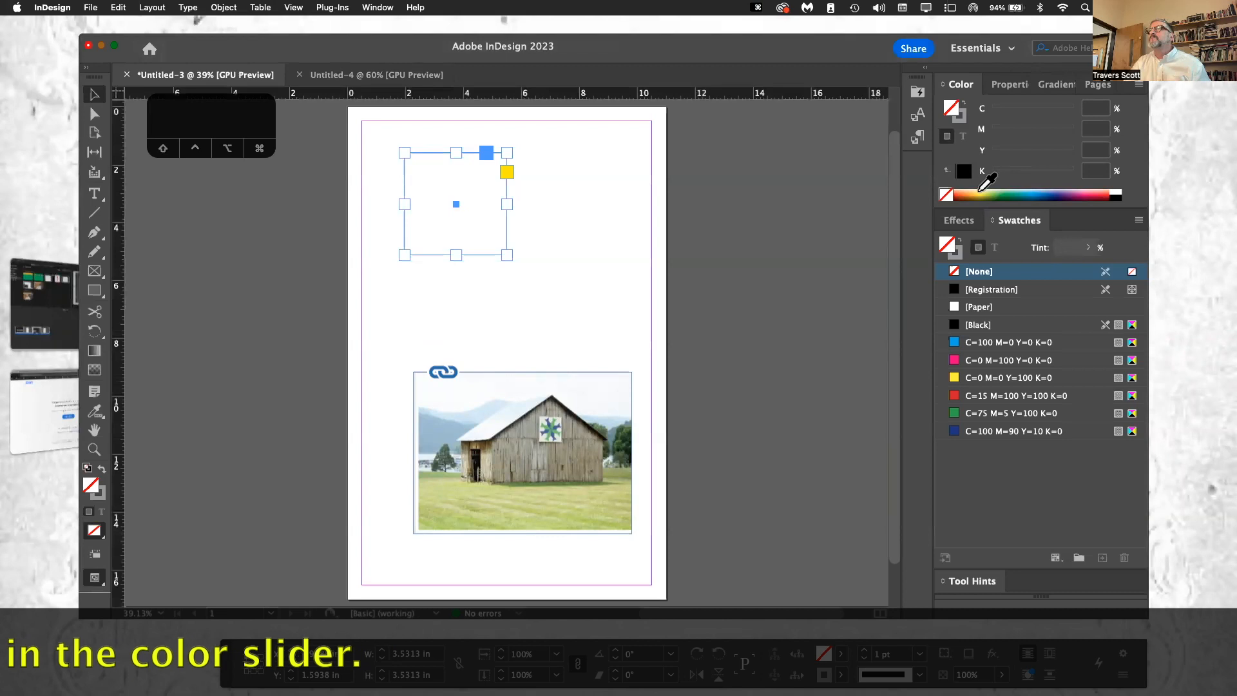
pyautogui.click(1065, 193)
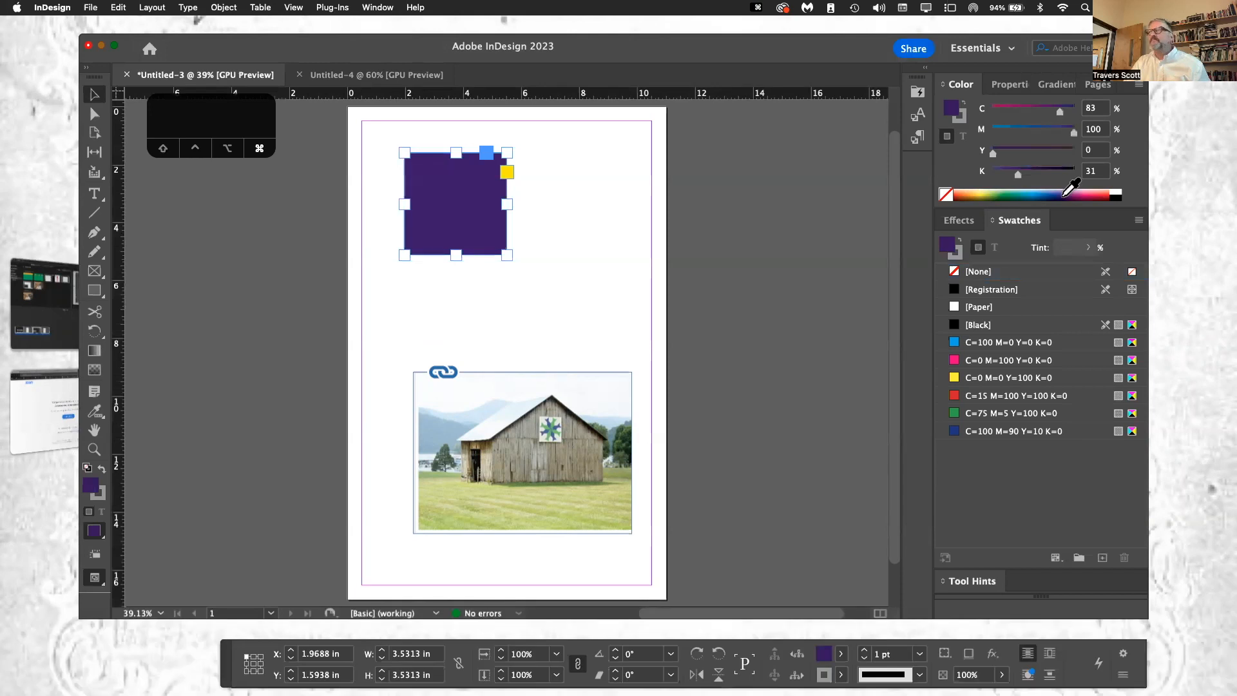
pyautogui.press('super+z')
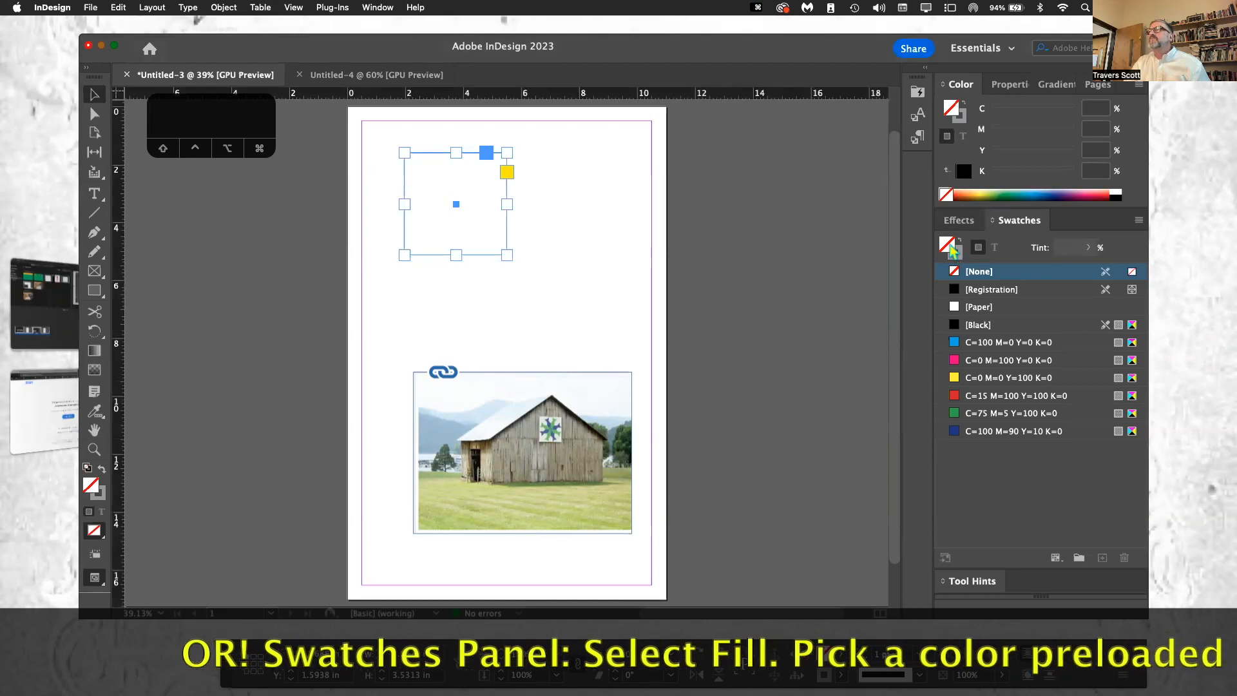
# Step: Fill the square in turn with the preloaded swatches C=0 M=0 Y=100 K=0, C=75 M=5 Y=100 K=0 and C=100 M=0 Y=0 K=0
pyautogui.click(995, 379)
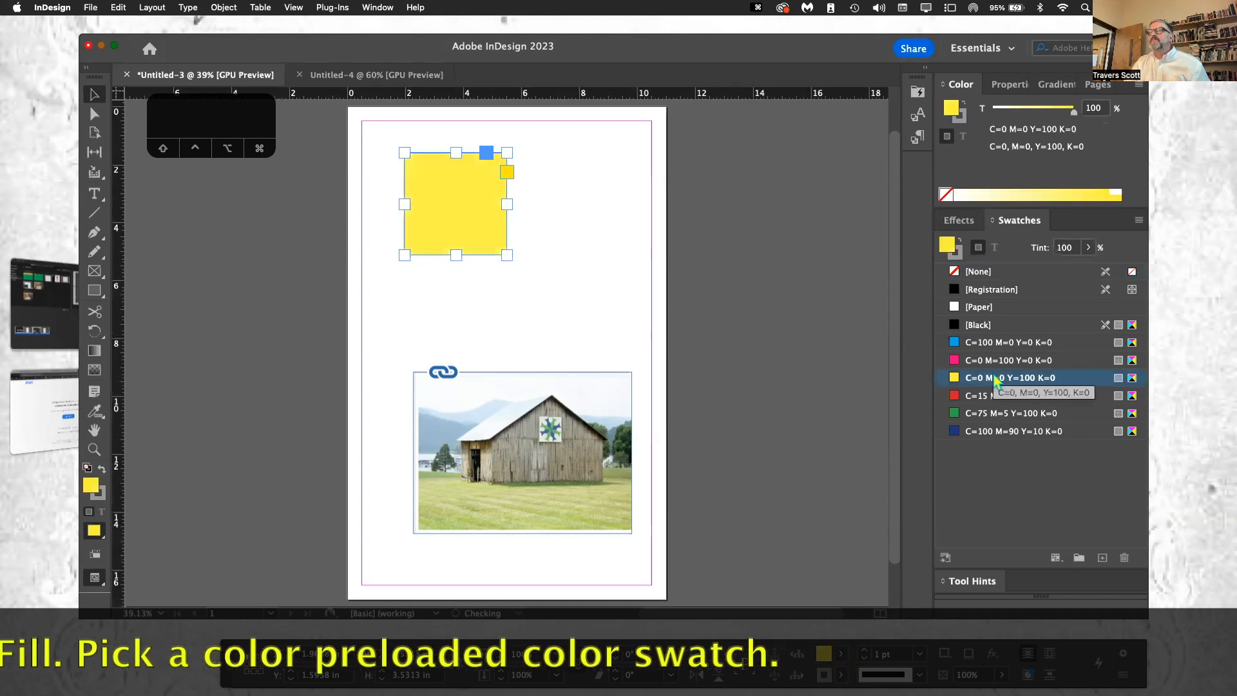
pyautogui.click(997, 414)
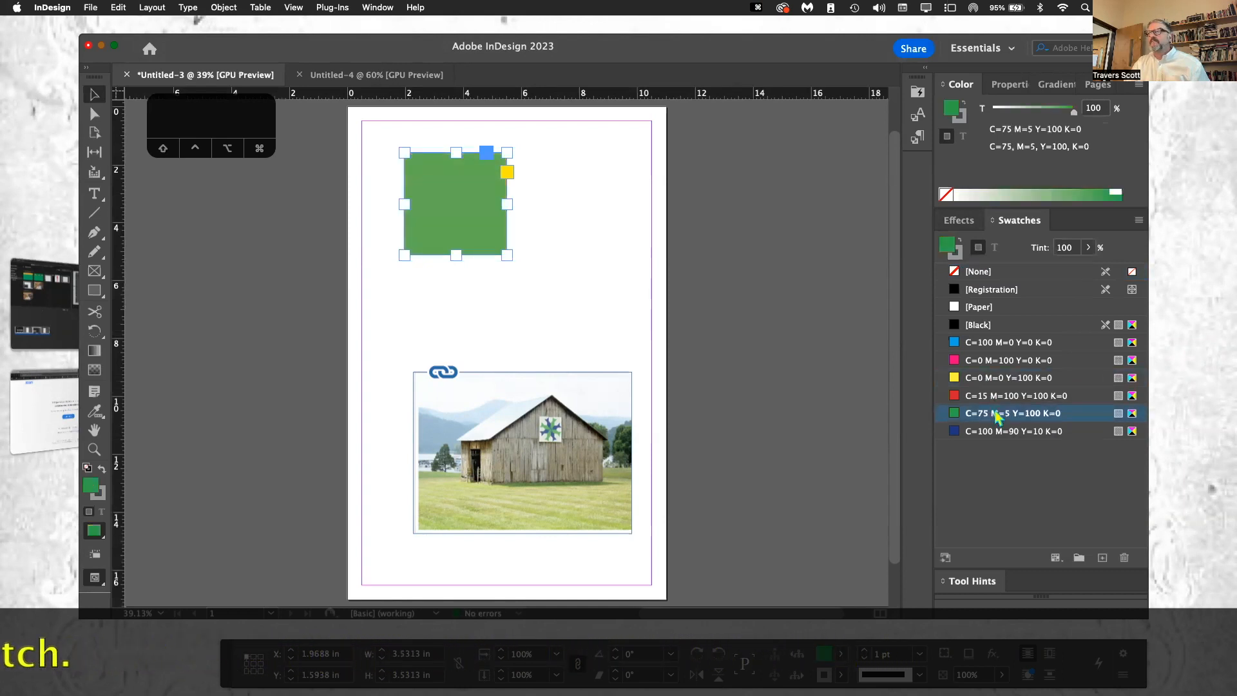
pyautogui.click(1134, 348)
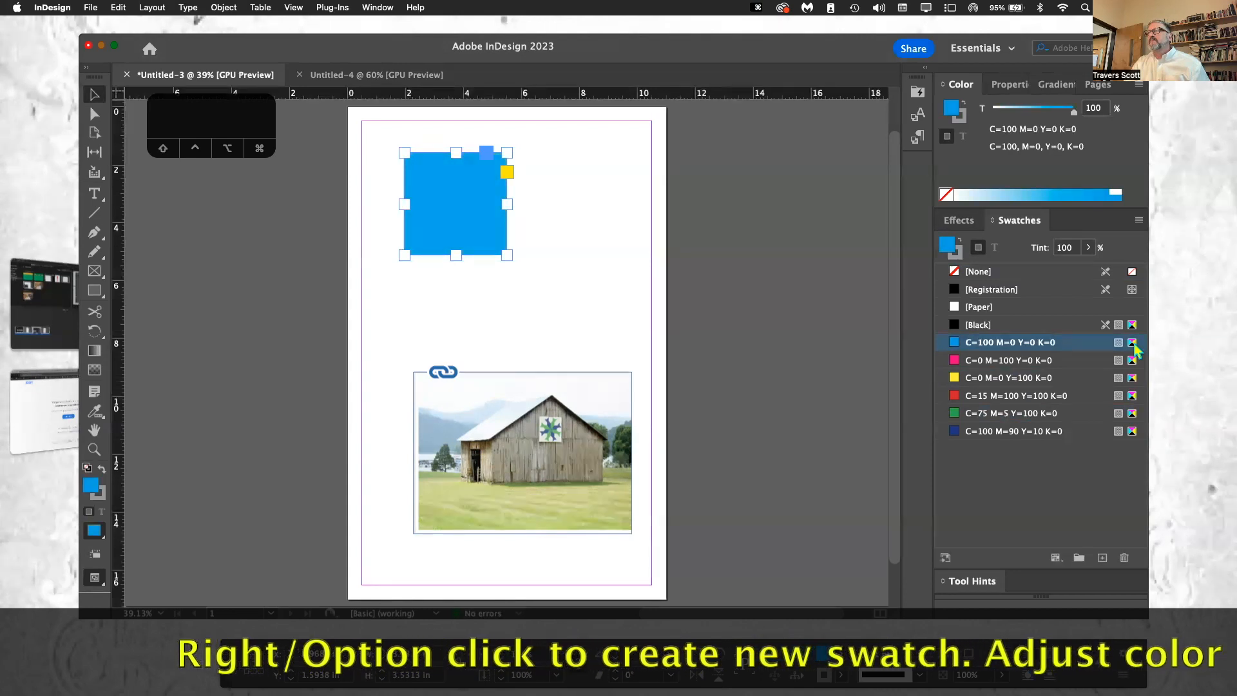
# Step: Start a new CMYK process swatch from the cyan one, without naming by color value, and set Cyan to 72% and Magenta to 75%
pyautogui.rightClick(1135, 350)
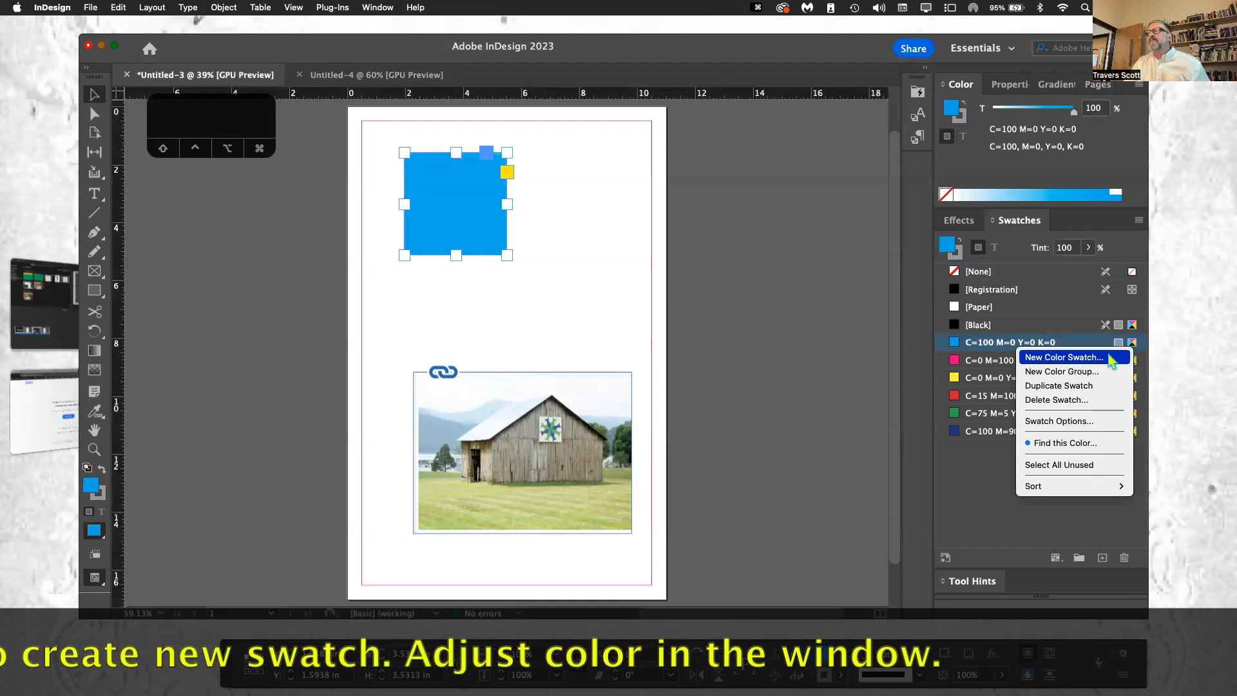
pyautogui.click(1110, 359)
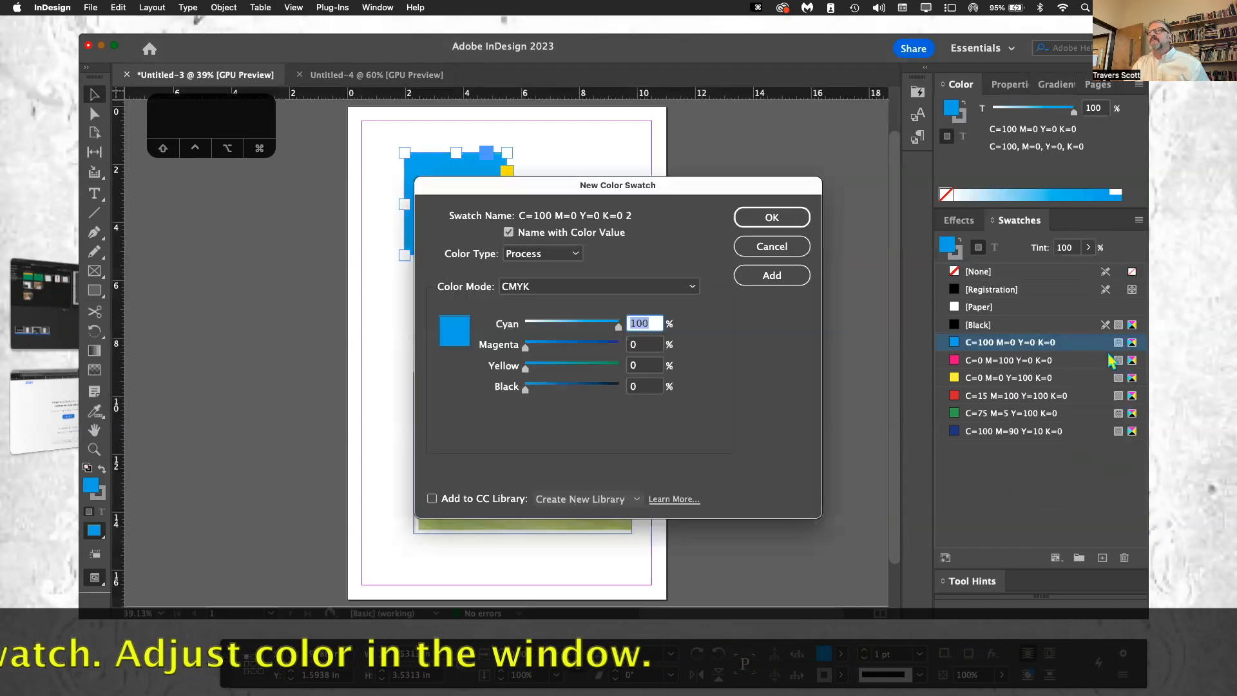
pyautogui.moveTo(668, 187); pyautogui.dragTo(830, 151)
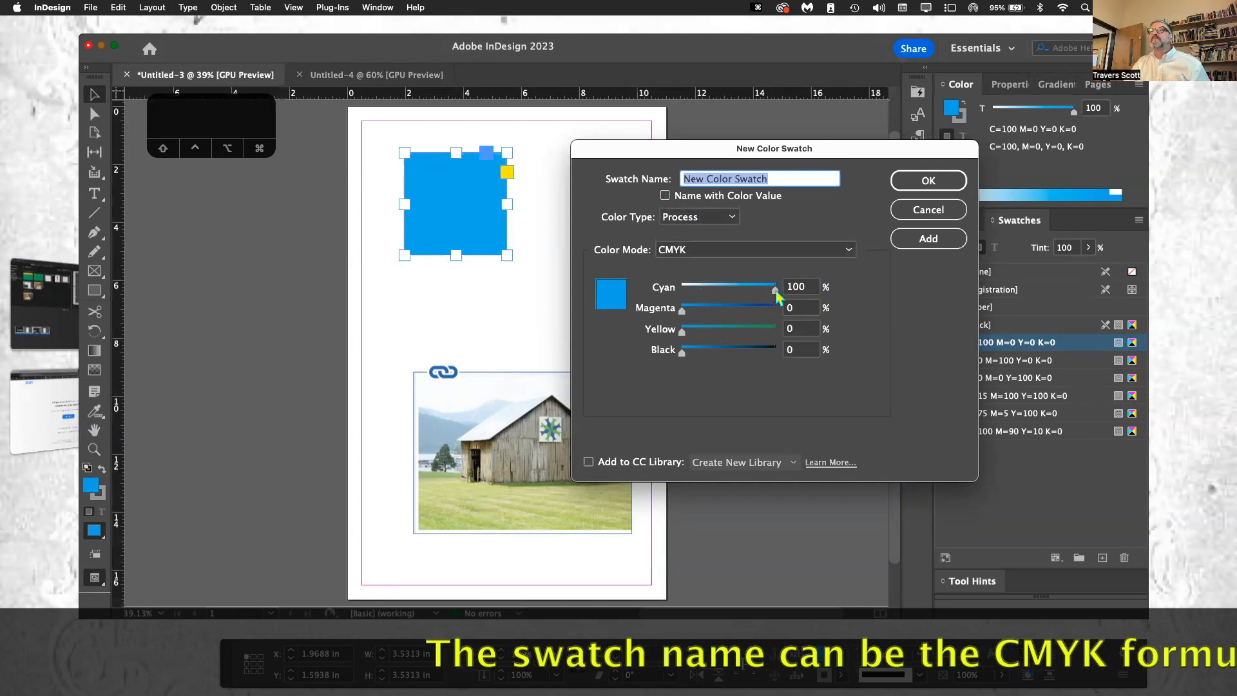
pyautogui.moveTo(775, 297); pyautogui.dragTo(752, 314)
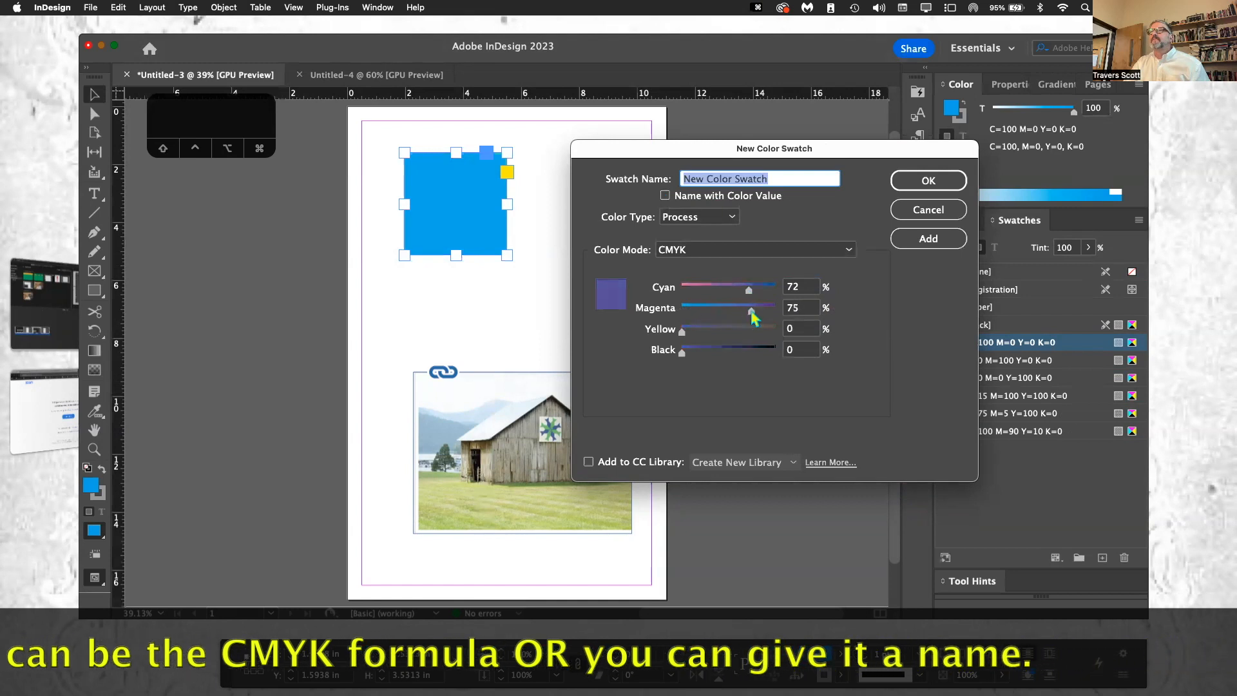
# Step: Name the new swatch Grape and save it as the square's fill
pyautogui.click(787, 179)
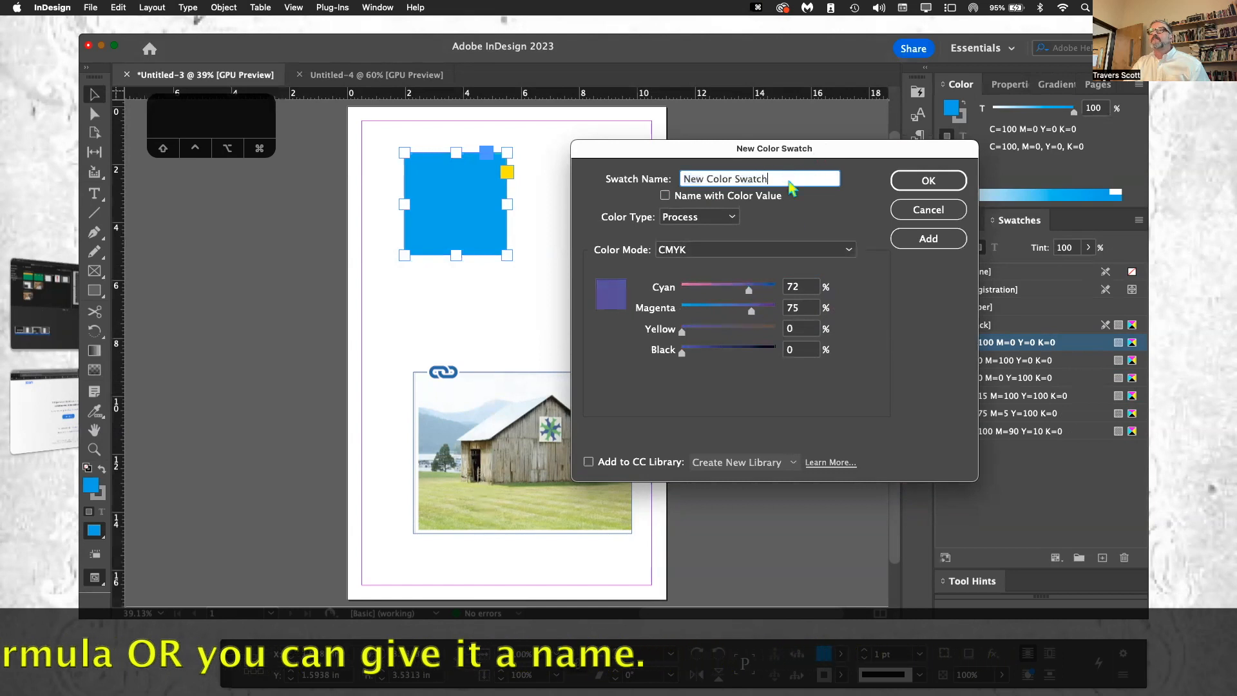
pyautogui.moveTo(789, 183); pyautogui.dragTo(757, 154)
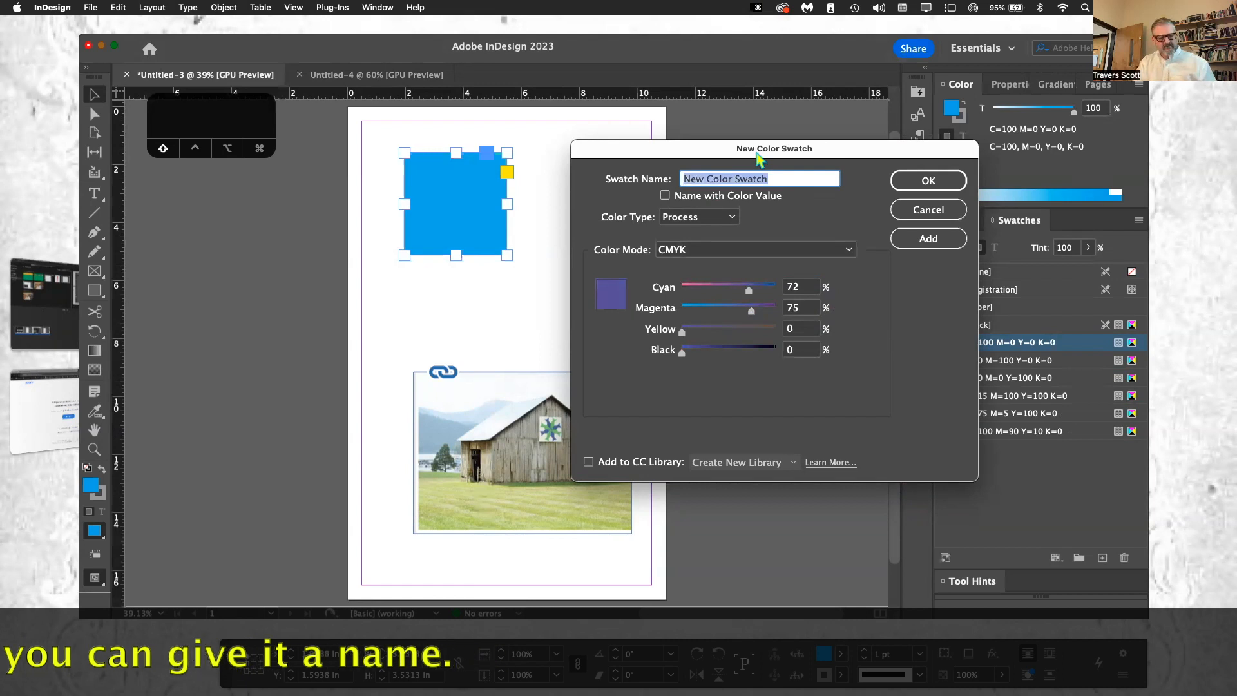
pyautogui.write('C')
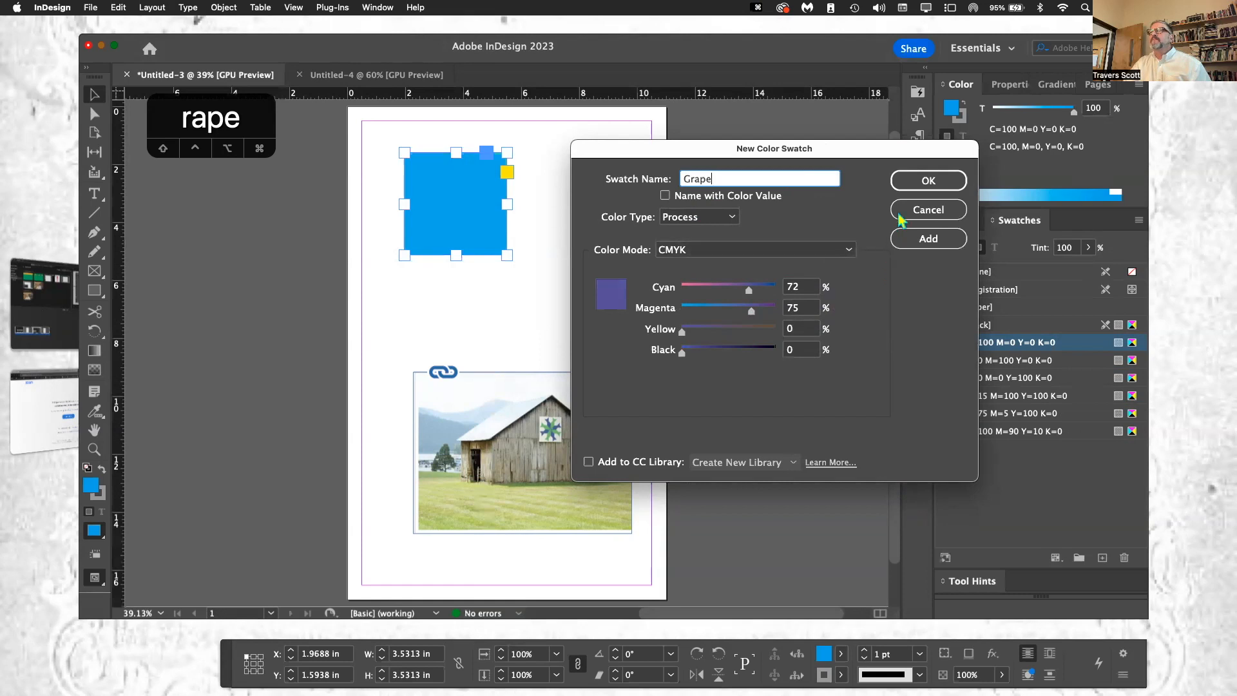
pyautogui.click(908, 185)
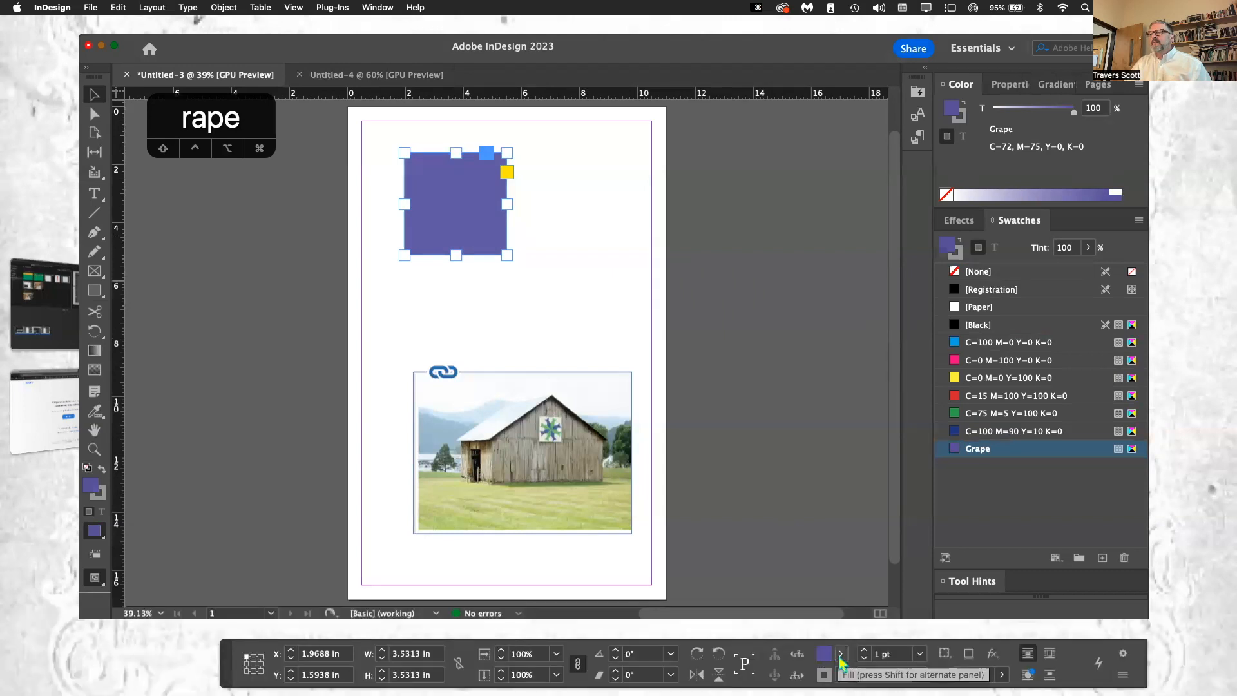
# Step: Fill the square with the swatch C=75 M=5 Y=100 K=0 and create a duplicate of that swatch
pyautogui.click(840, 654)
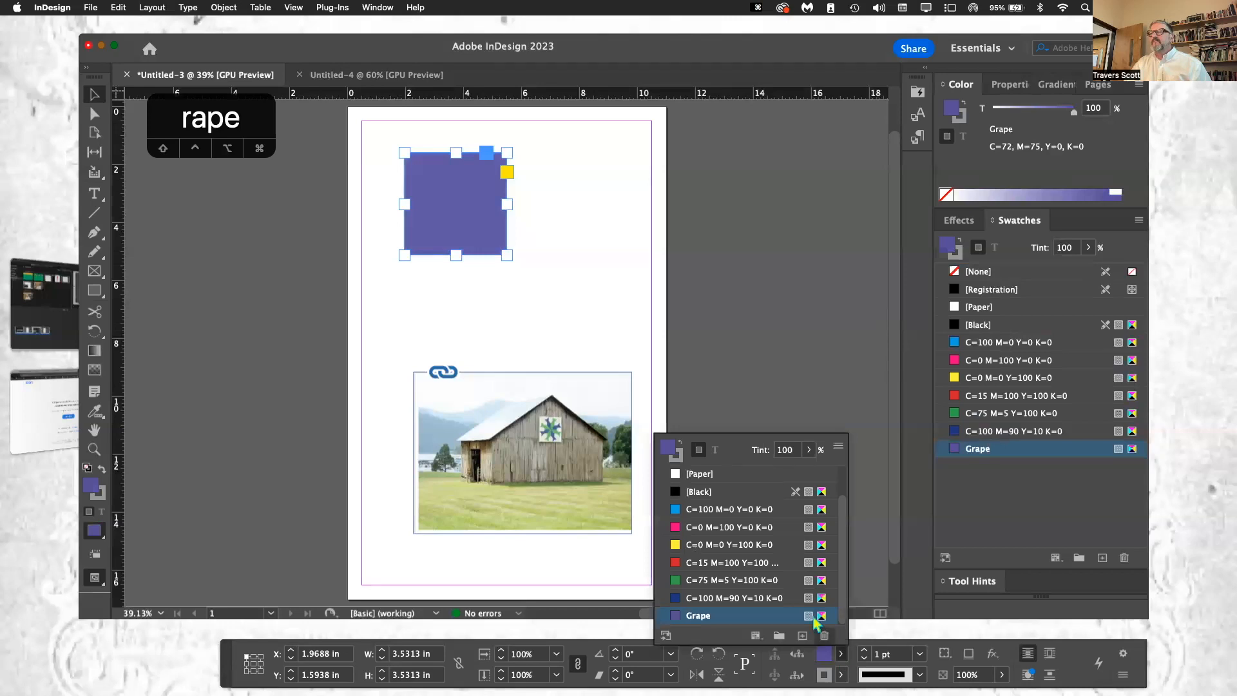
pyautogui.click(744, 582)
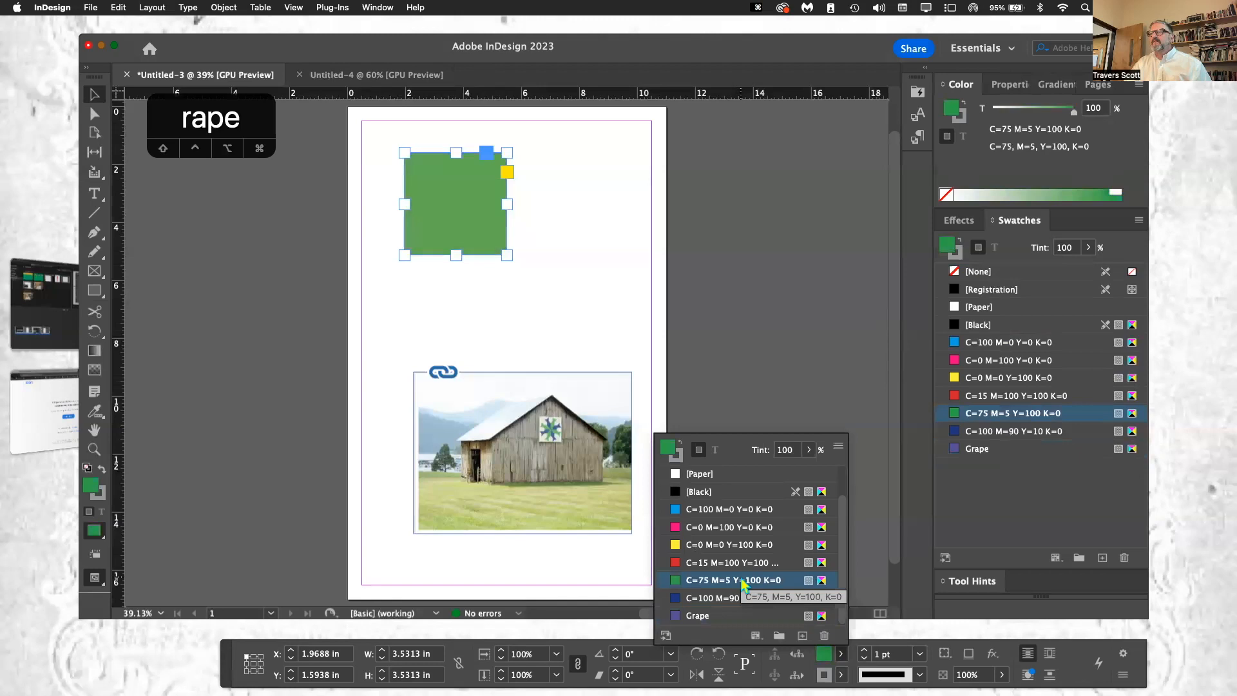
pyautogui.click(802, 636)
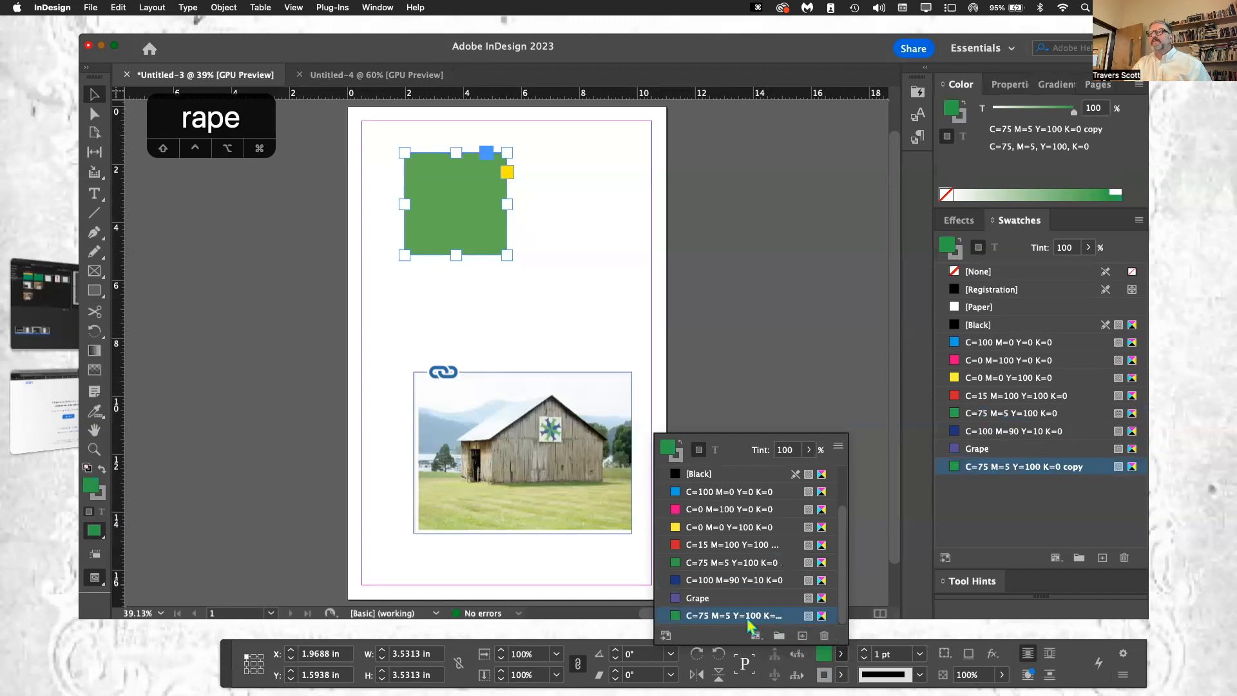
# Step: Edit the duplicated green swatch, setting Cyan to 20% while keeping it named with its color value
pyautogui.rightClick(824, 618)
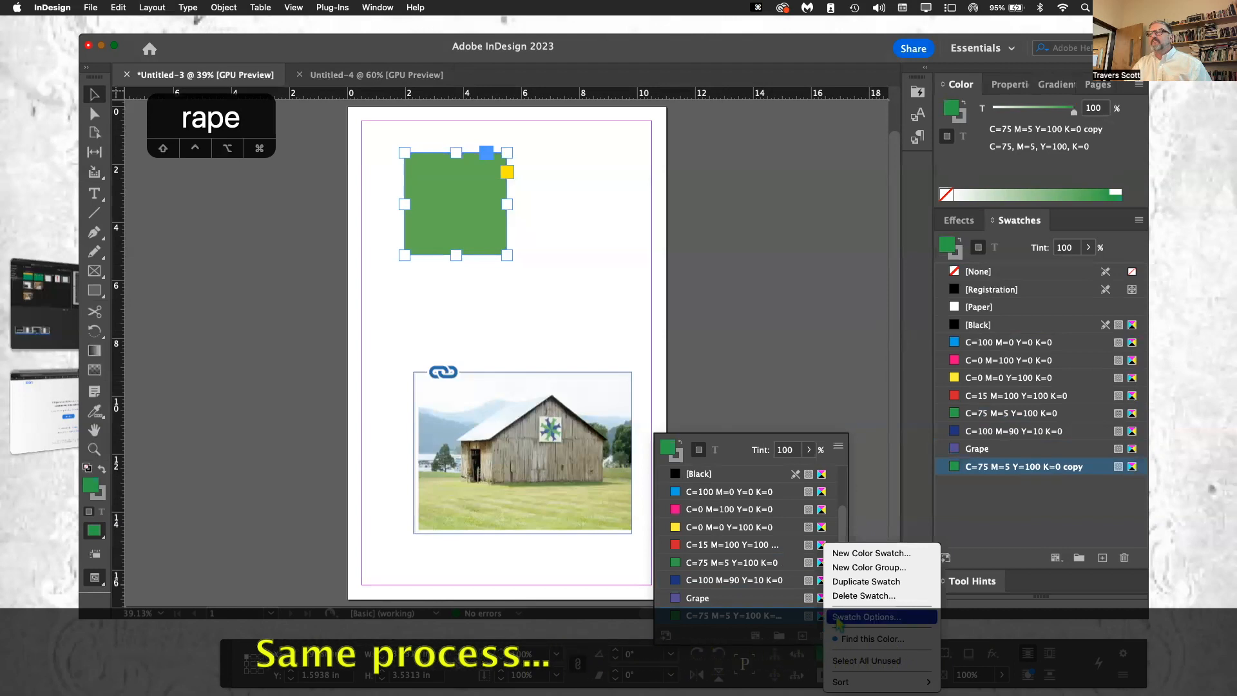
pyautogui.click(838, 617)
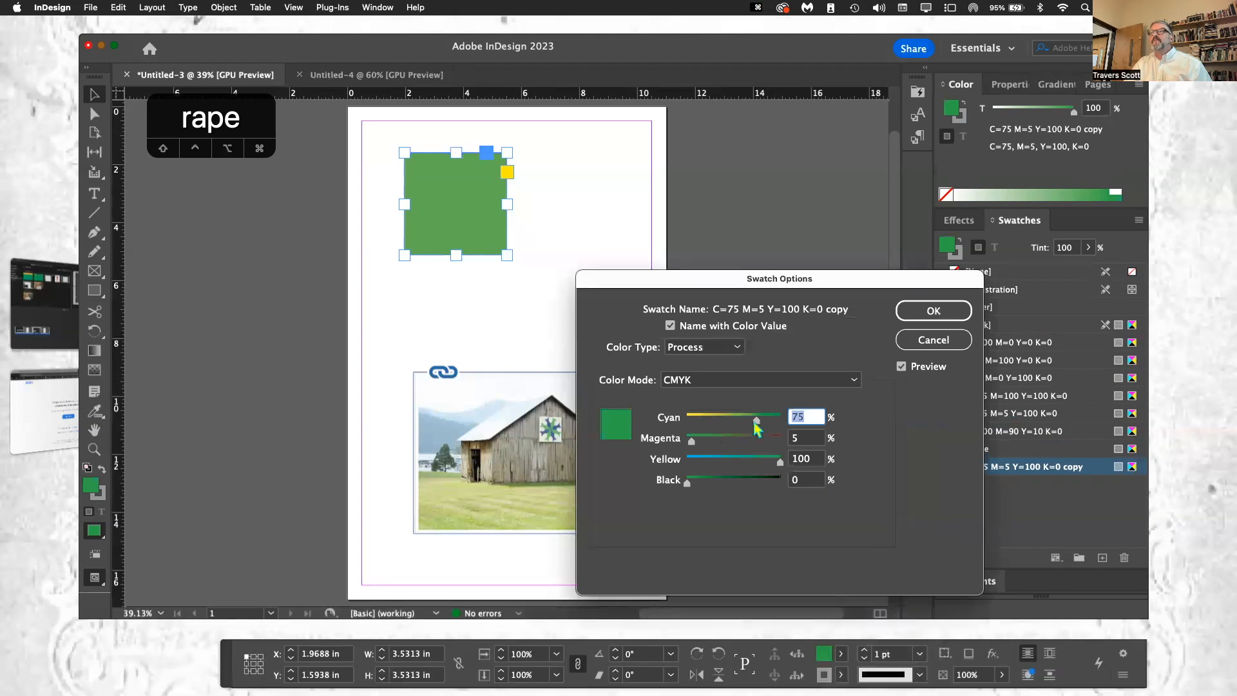
pyautogui.moveTo(758, 426); pyautogui.dragTo(710, 425)
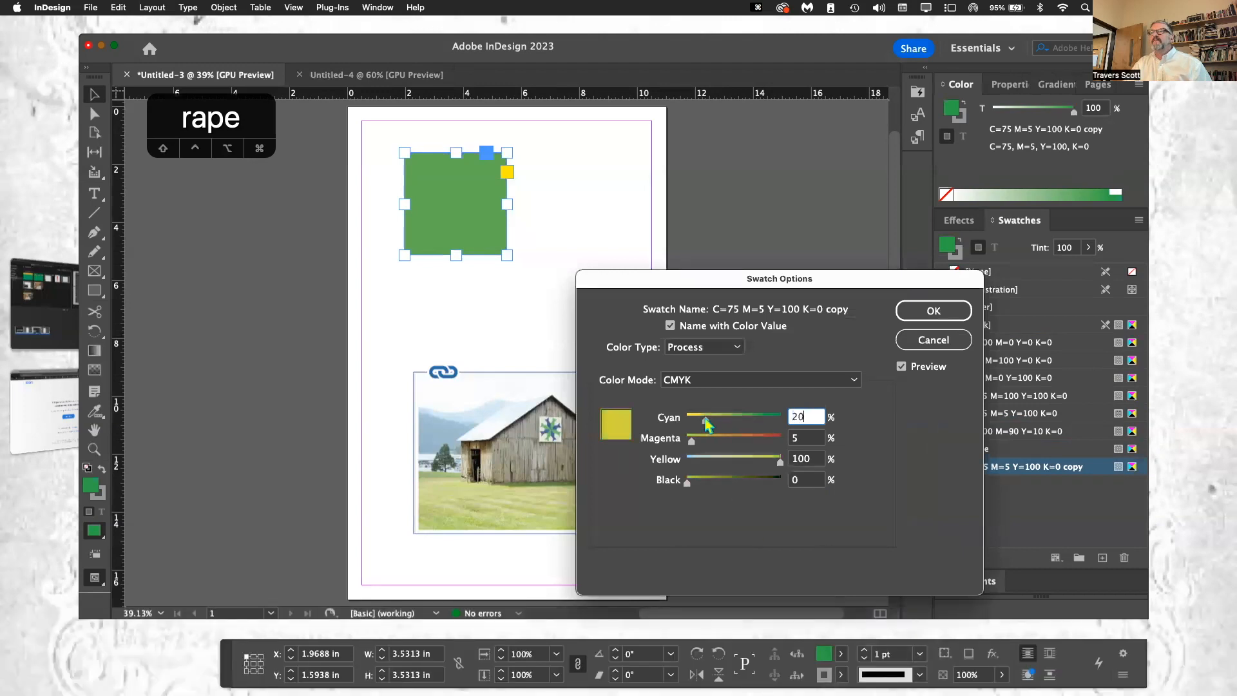
pyautogui.click(934, 322)
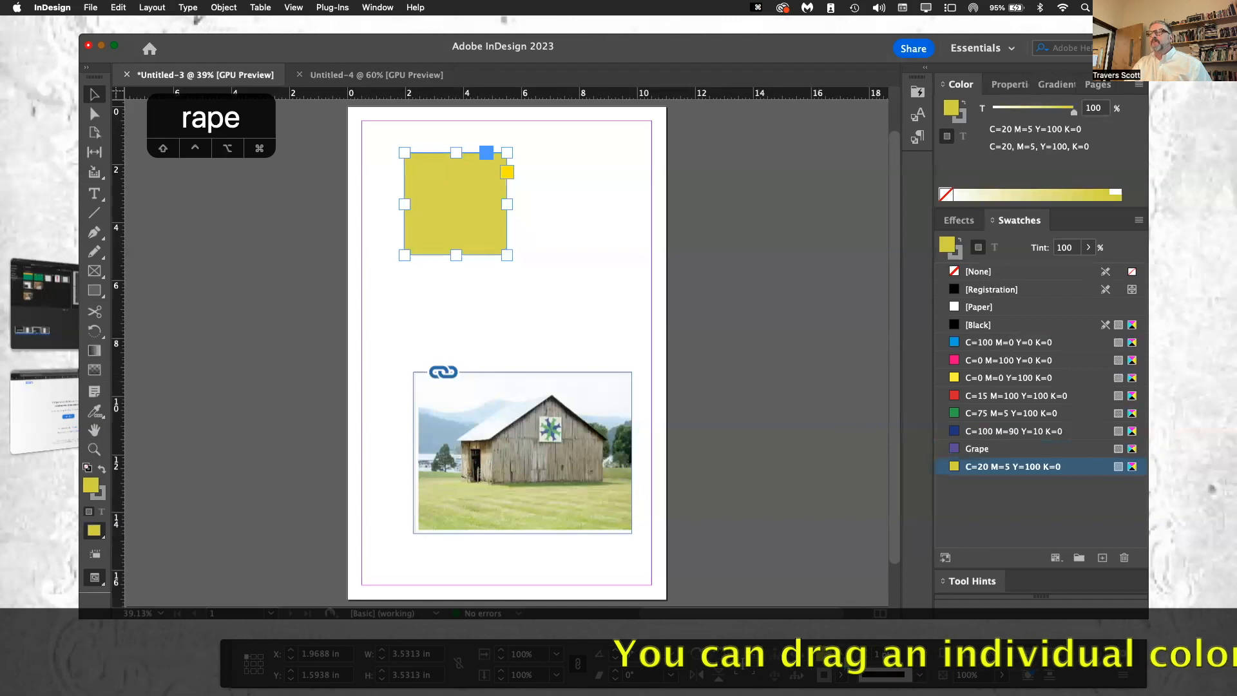
# Step: Apply the Grape swatch directly onto the square as its fill and deselect the square
pyautogui.click(838, 655)
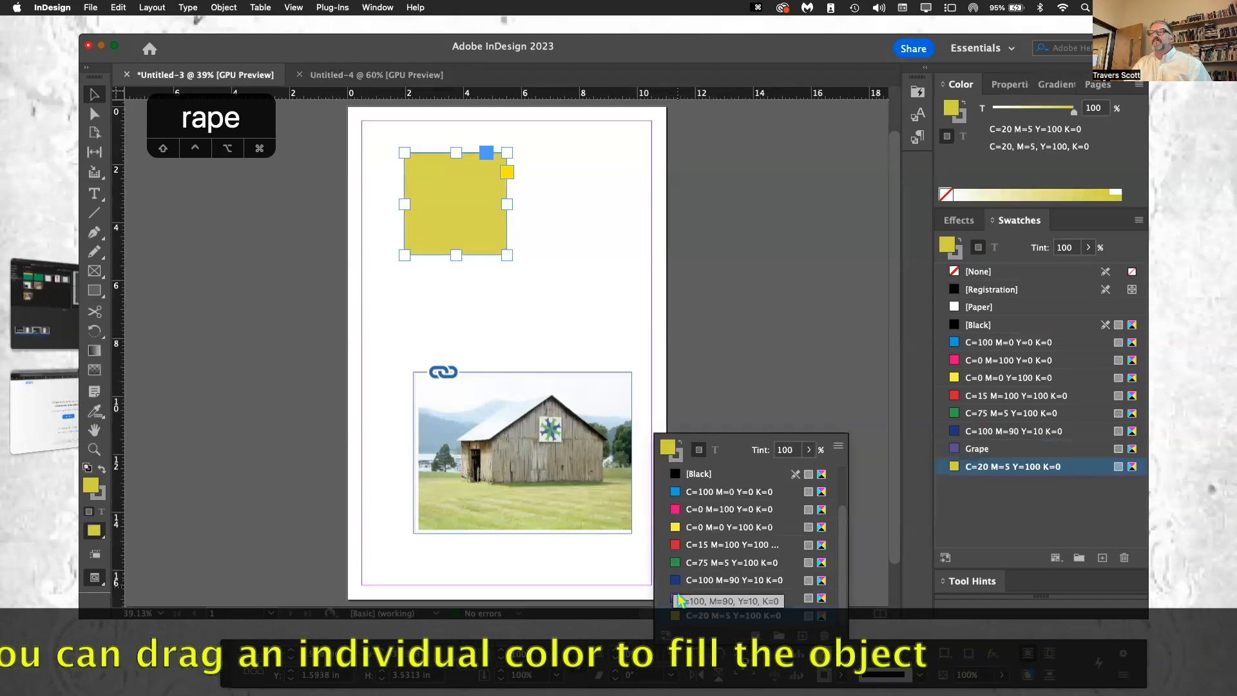
pyautogui.moveTo(675, 598); pyautogui.dragTo(431, 202)
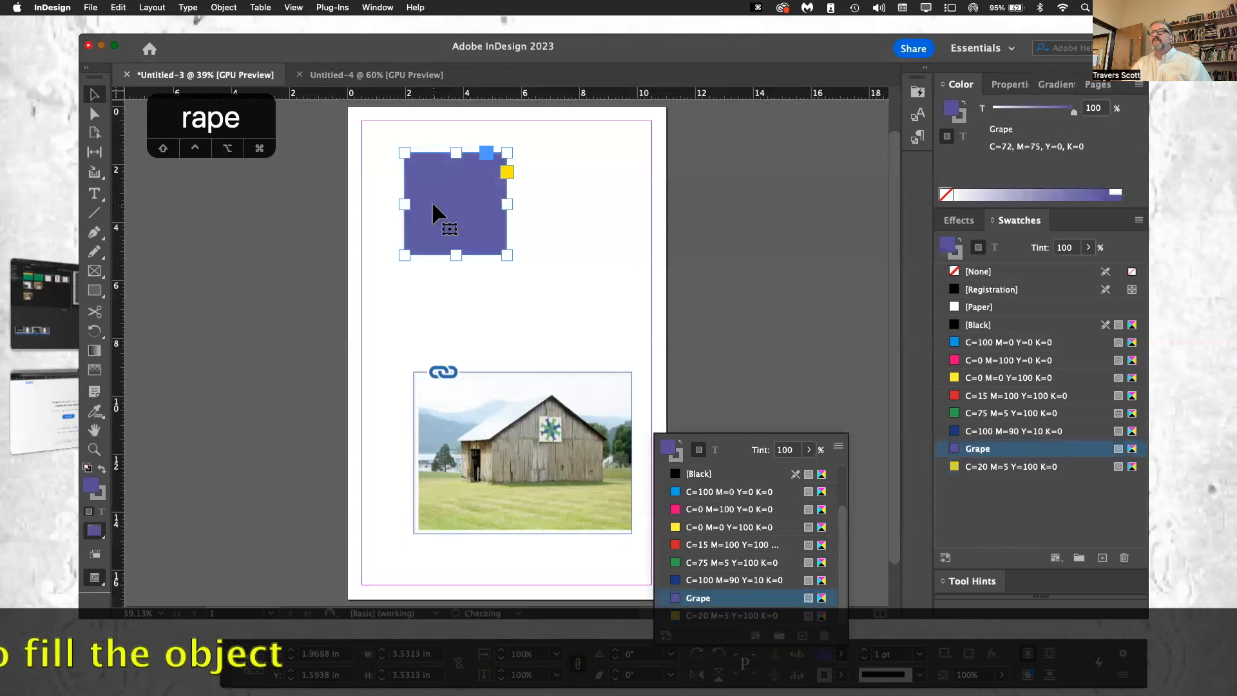
pyautogui.click(870, 507)
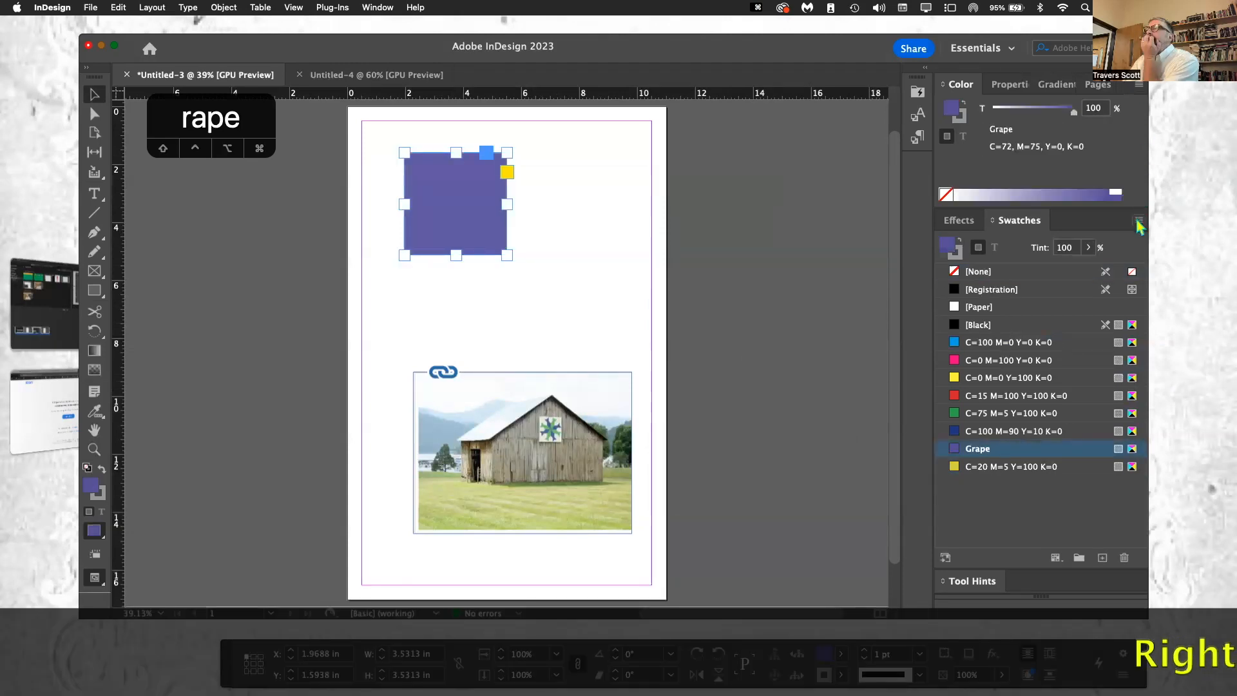
# Step: Create a new tint swatch from Grape with a 22% tint and apply it to the square
pyautogui.click(1139, 222)
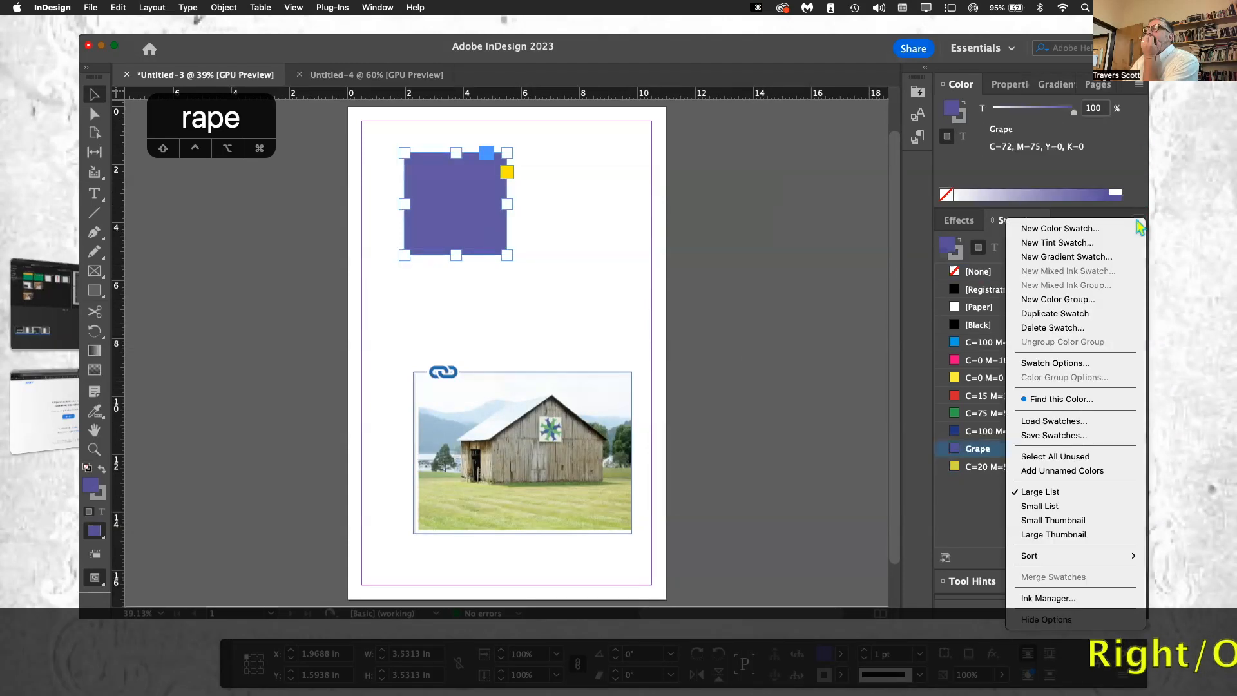
pyautogui.click(1109, 244)
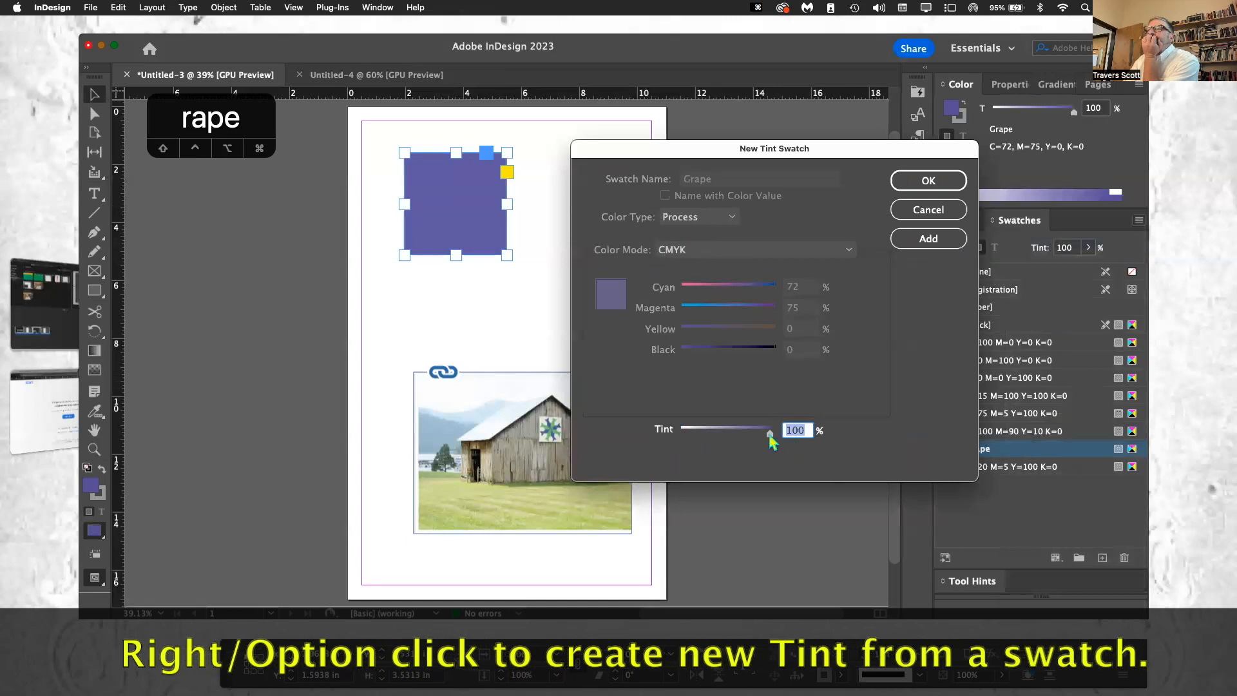
pyautogui.moveTo(770, 437); pyautogui.dragTo(700, 435)
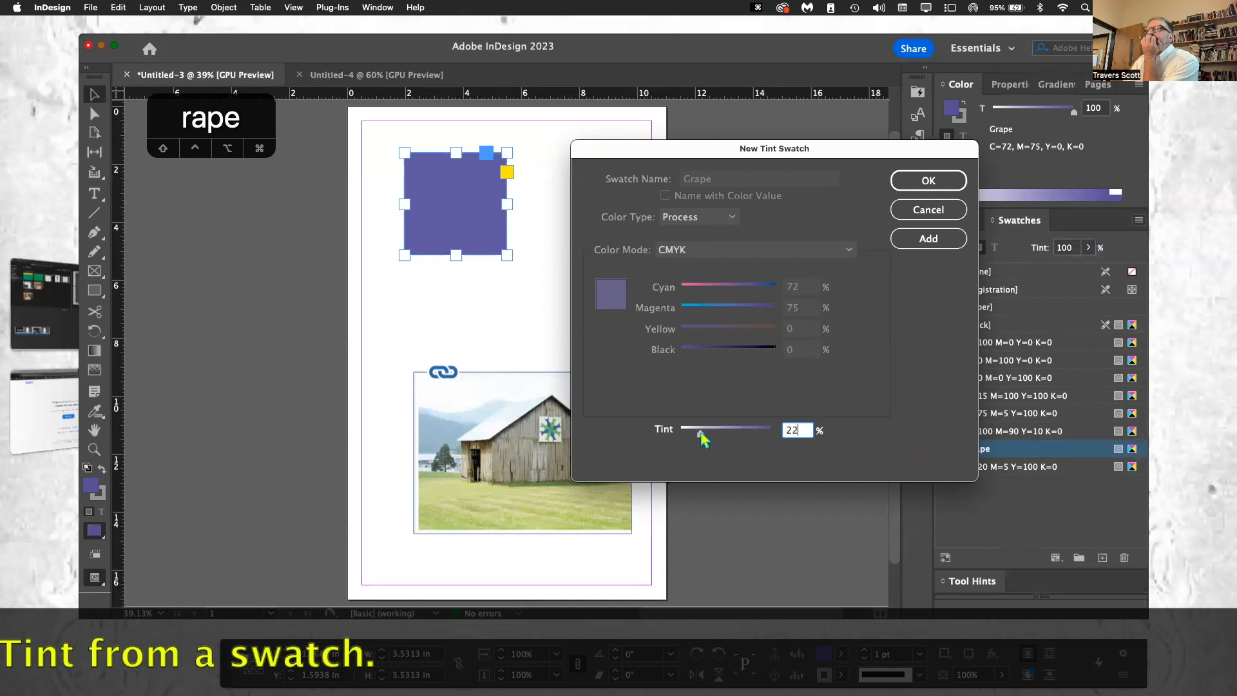
pyautogui.click(933, 185)
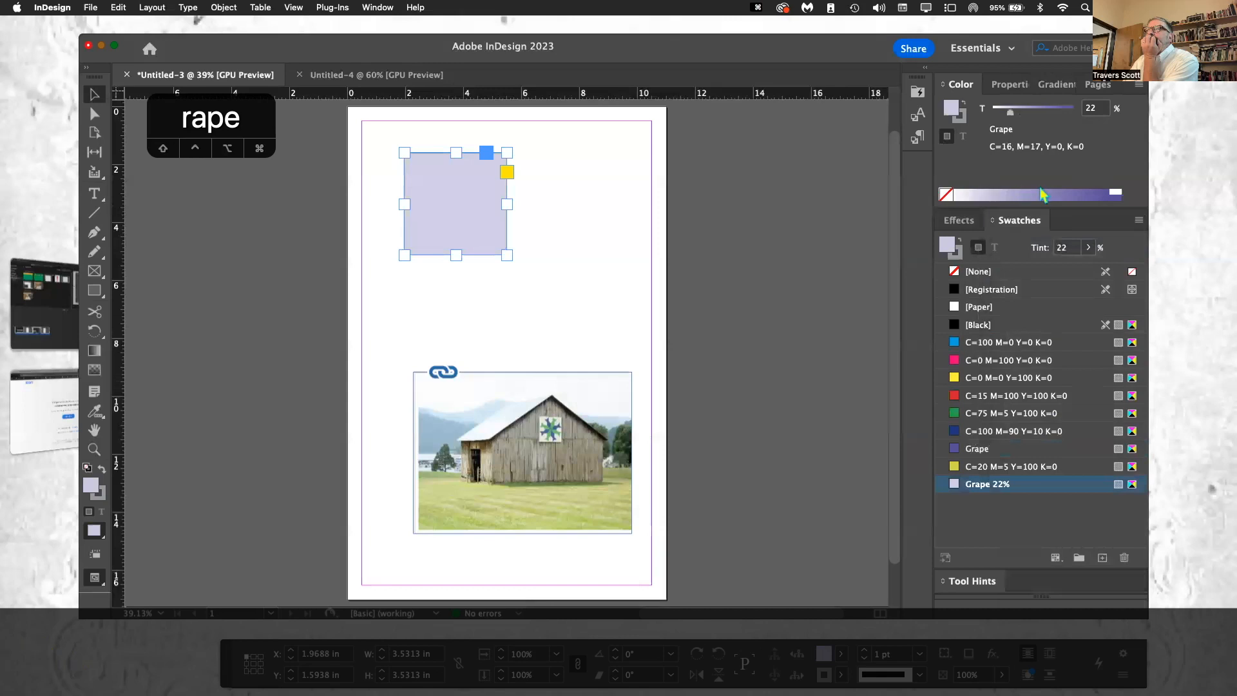
# Step: Start a new radial gradient swatch and set its first stop to Cyan 74%, Magenta 91%, Yellow 19% and Black 37%
pyautogui.click(1139, 221)
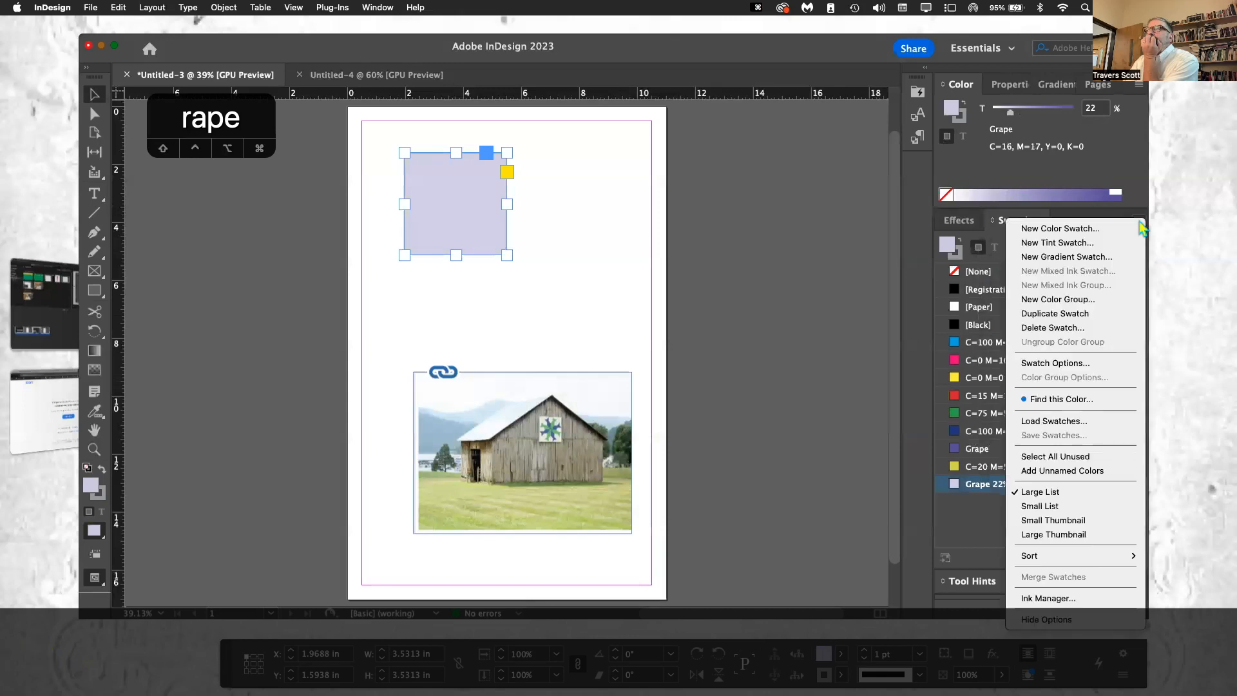
pyautogui.click(1122, 257)
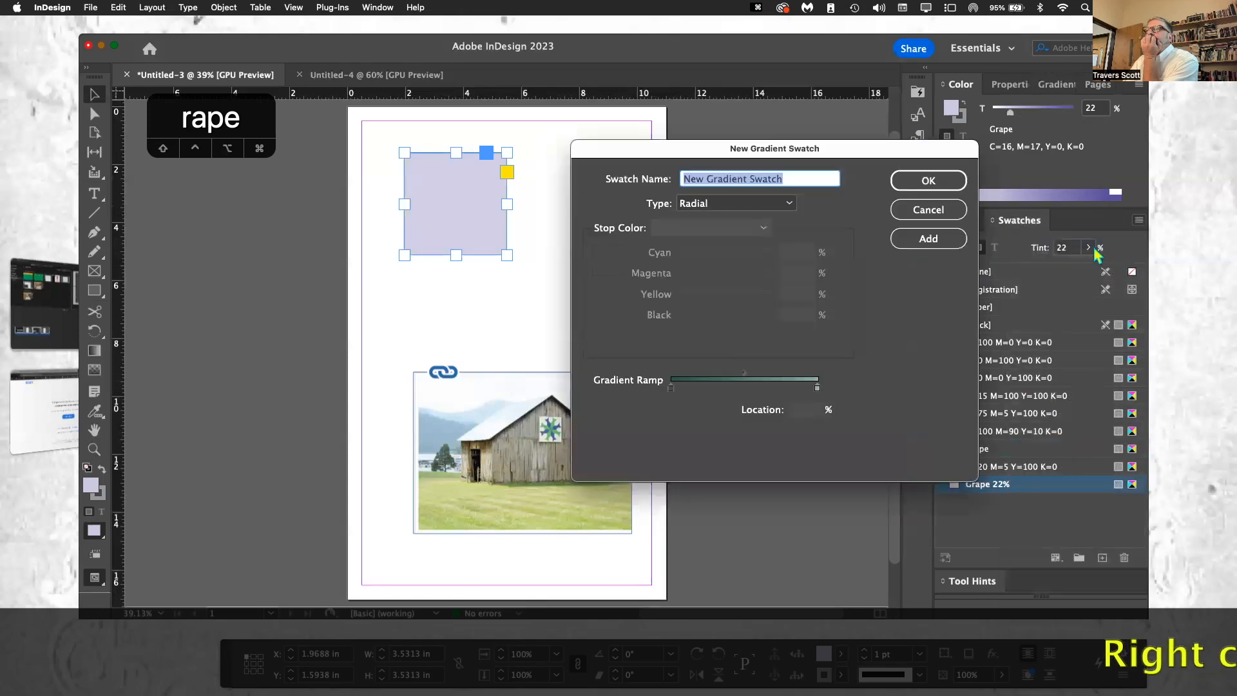
pyautogui.click(789, 205)
pyautogui.click(790, 210)
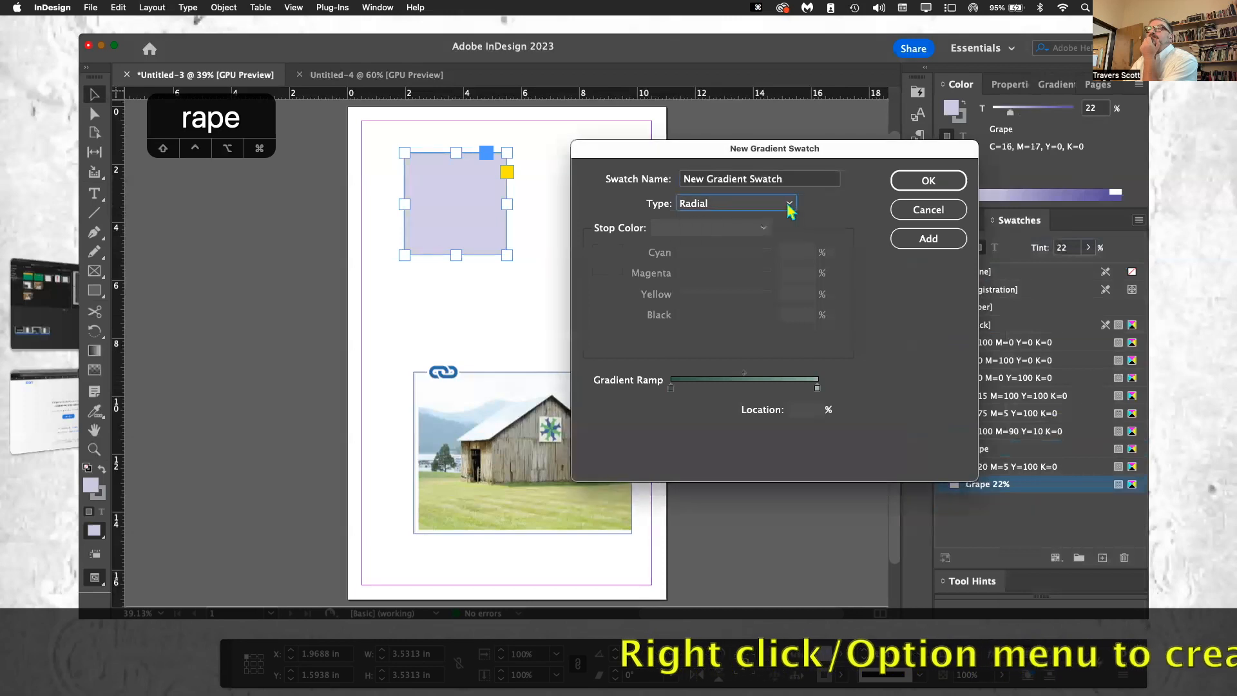
pyautogui.click(790, 211)
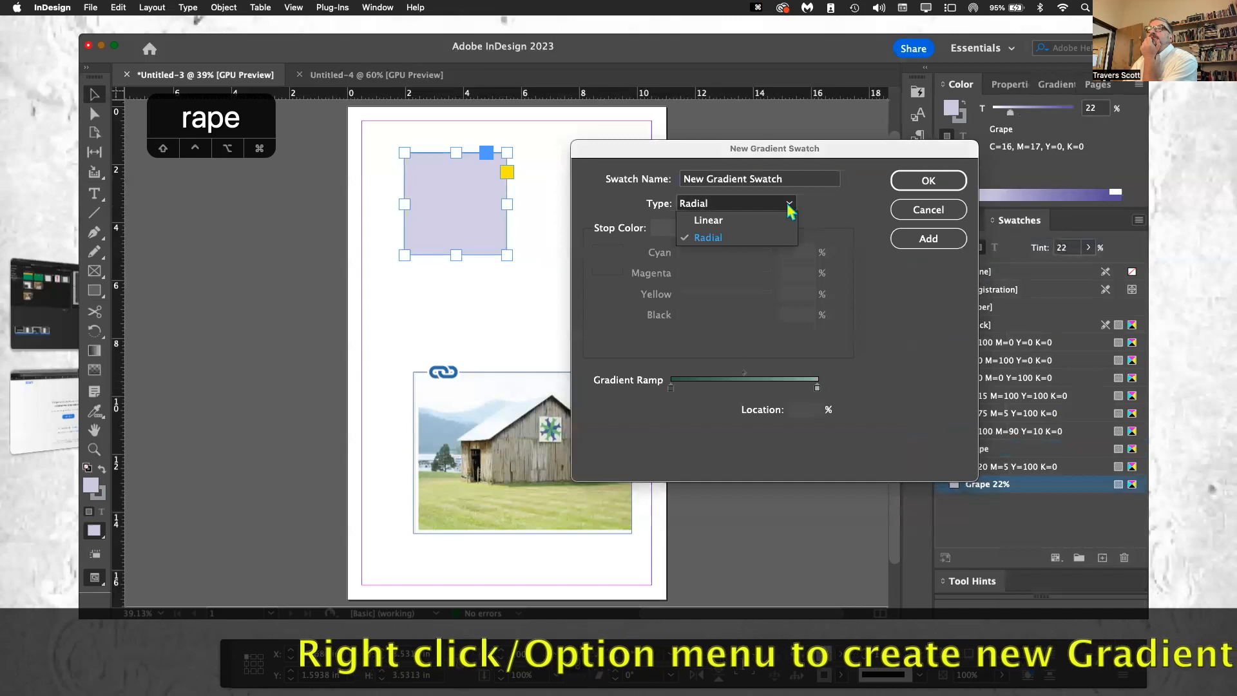
pyautogui.click(791, 212)
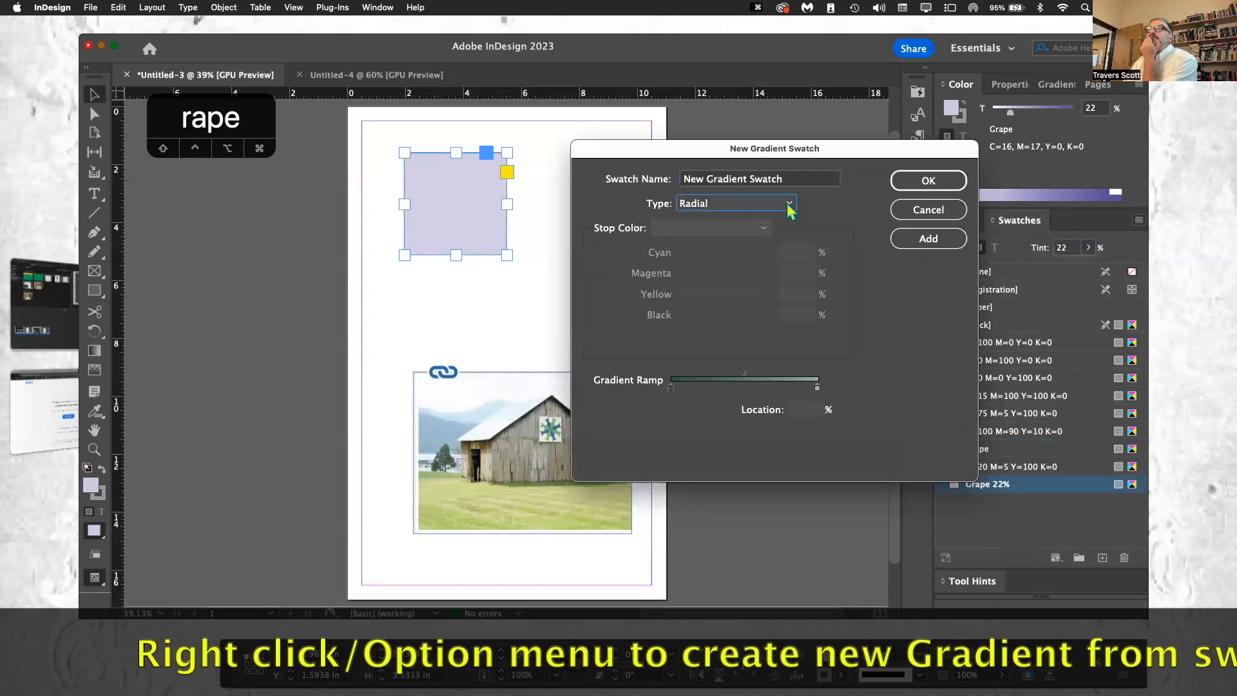
pyautogui.click(670, 386)
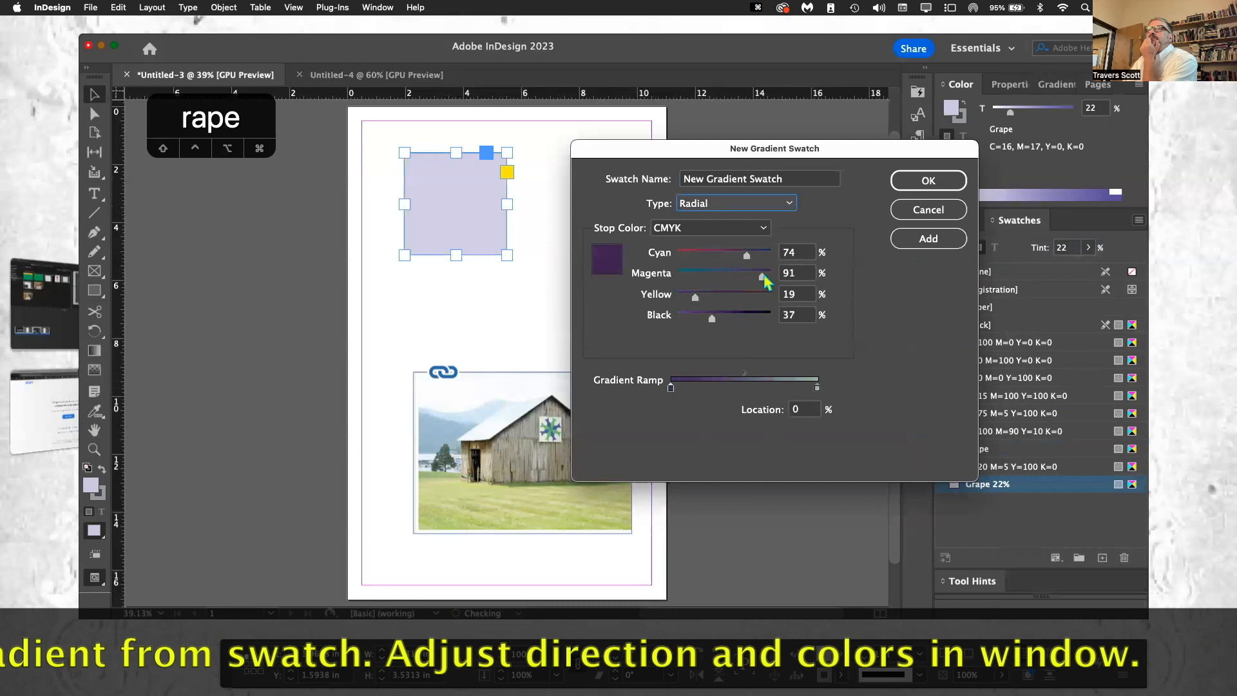
# Step: Set the gradient's end stop to Cyan 100%, Yellow 100% and Black 7%, and save the gradient swatch as the square's fill
pyautogui.click(817, 389)
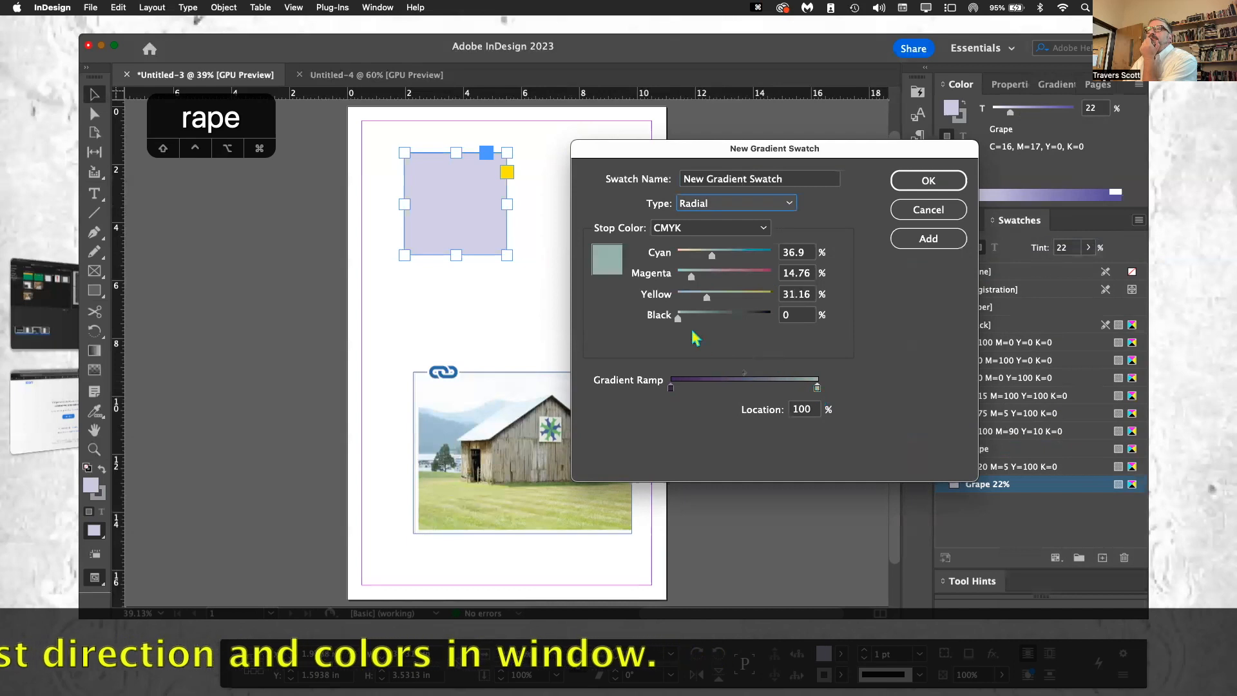
pyautogui.moveTo(678, 318); pyautogui.dragTo(716, 319)
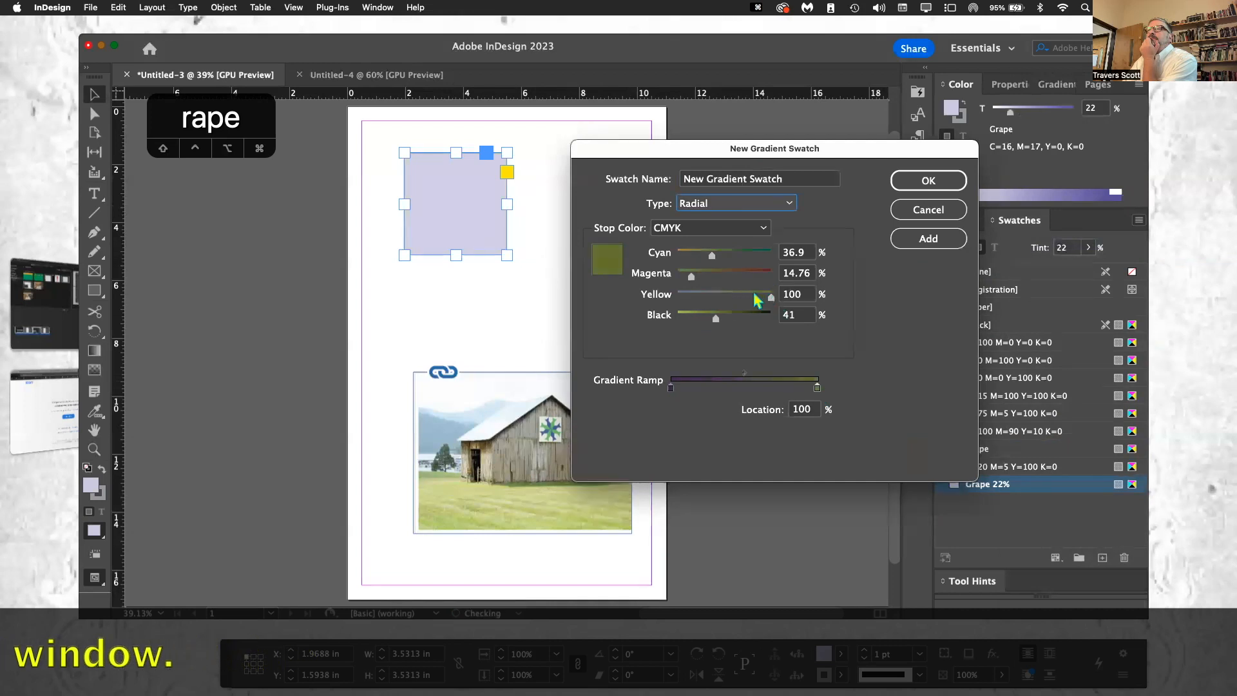
pyautogui.moveTo(713, 258); pyautogui.dragTo(762, 259)
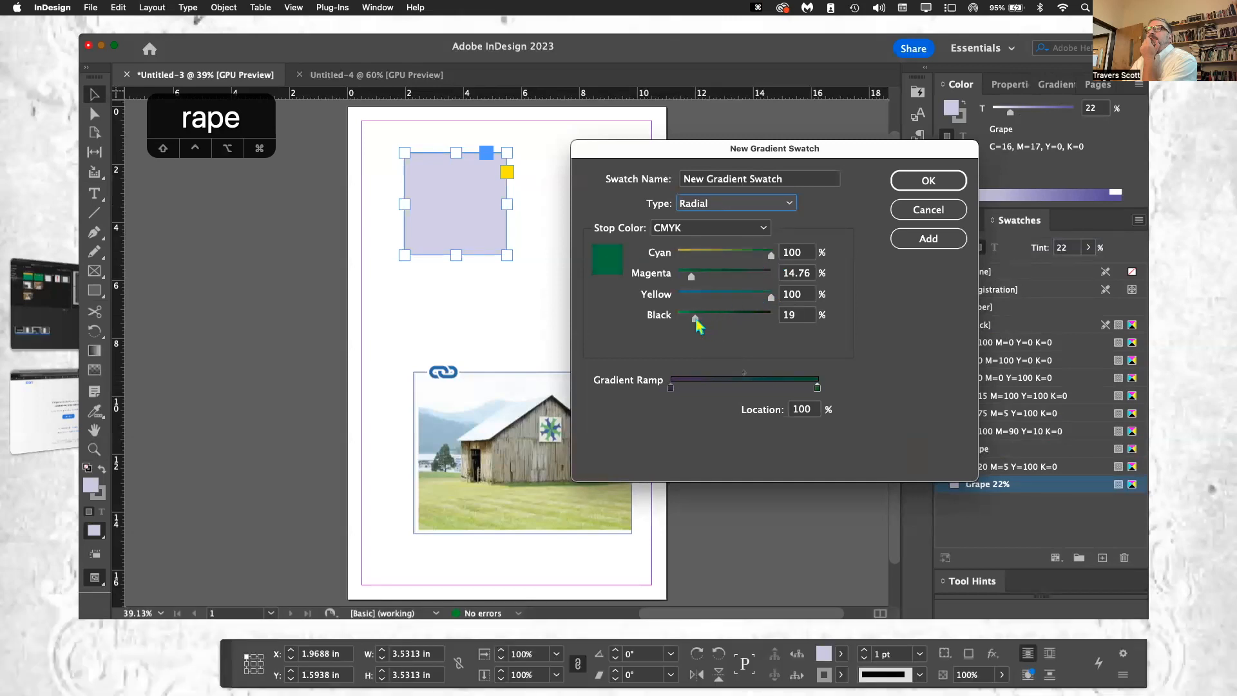
pyautogui.moveTo(694, 318); pyautogui.dragTo(691, 318)
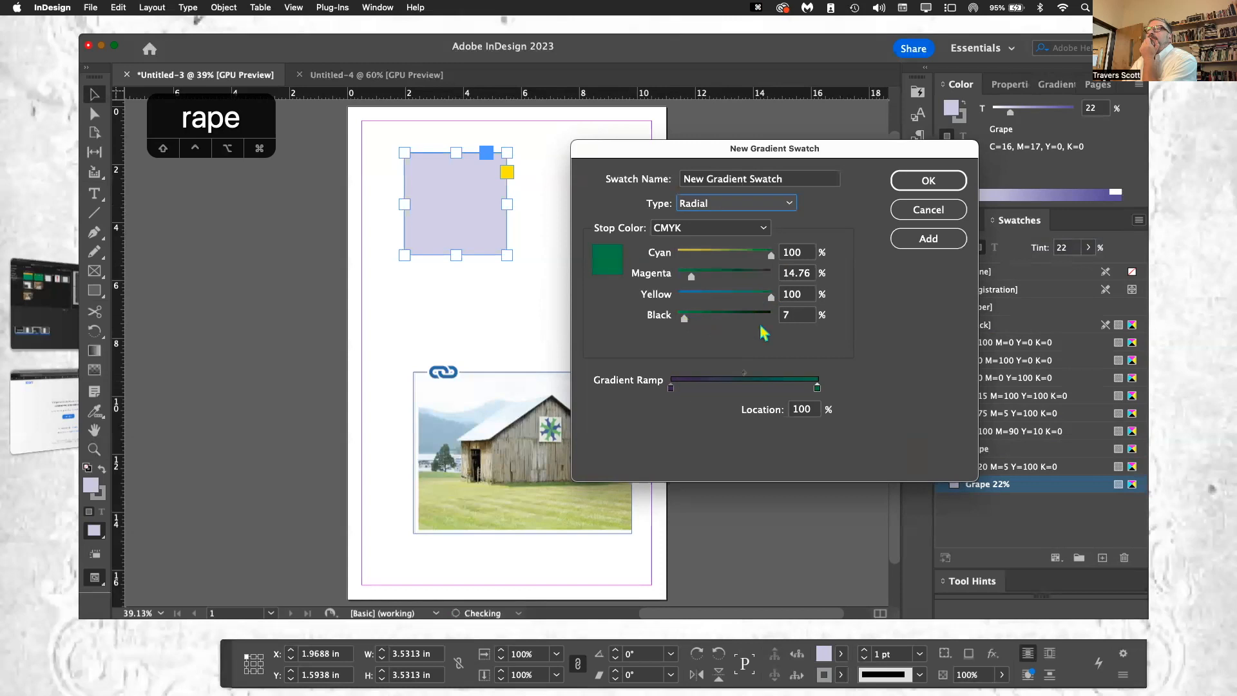
pyautogui.click(924, 187)
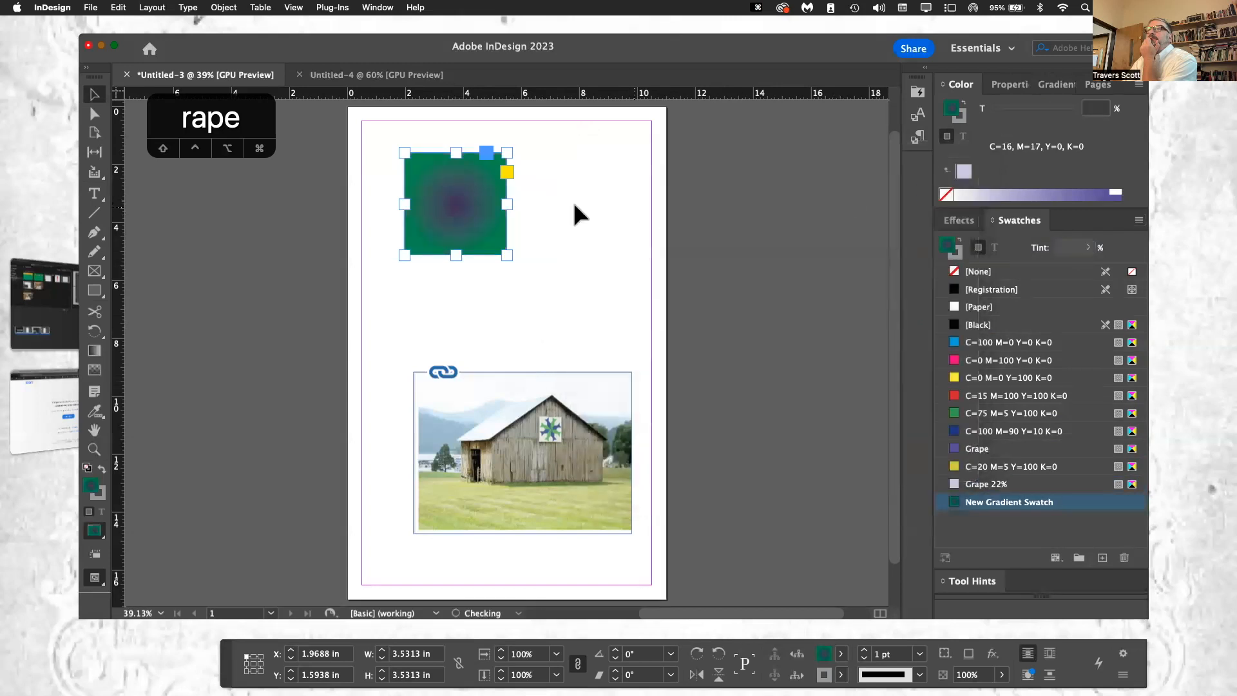
# Step: Fill the square with a grass color sampled from the barn photo using the Eyedropper tool
pyautogui.click(93, 413)
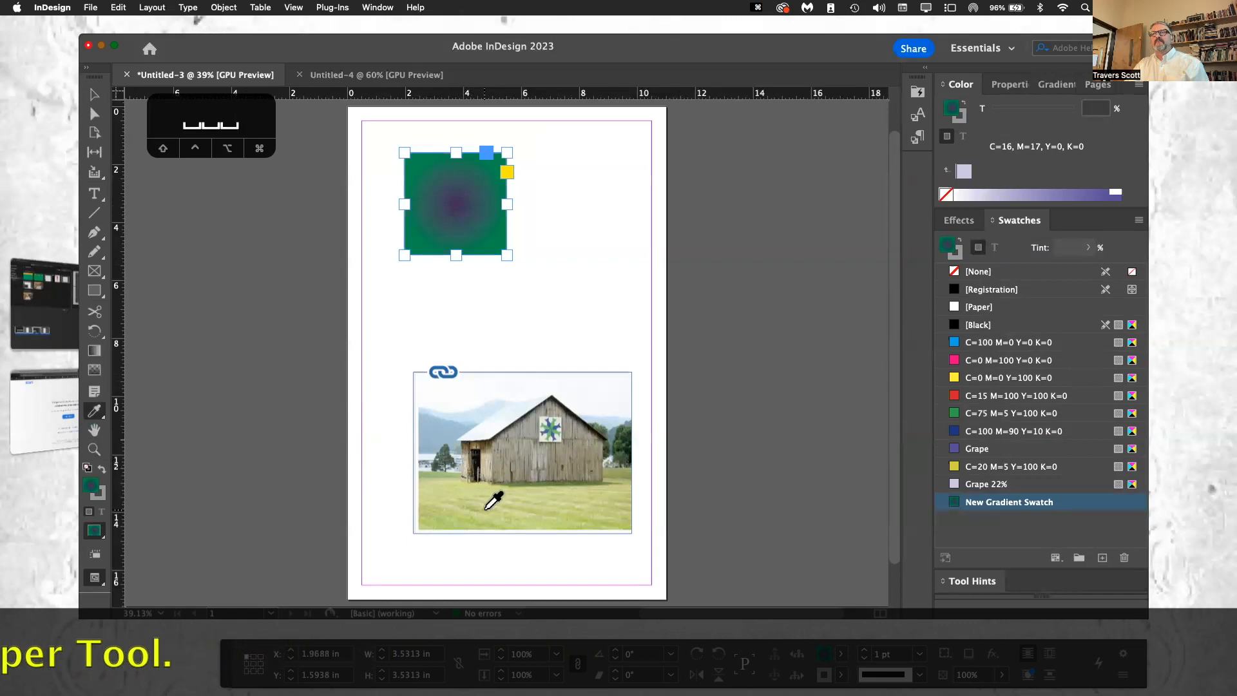
pyautogui.click(466, 493)
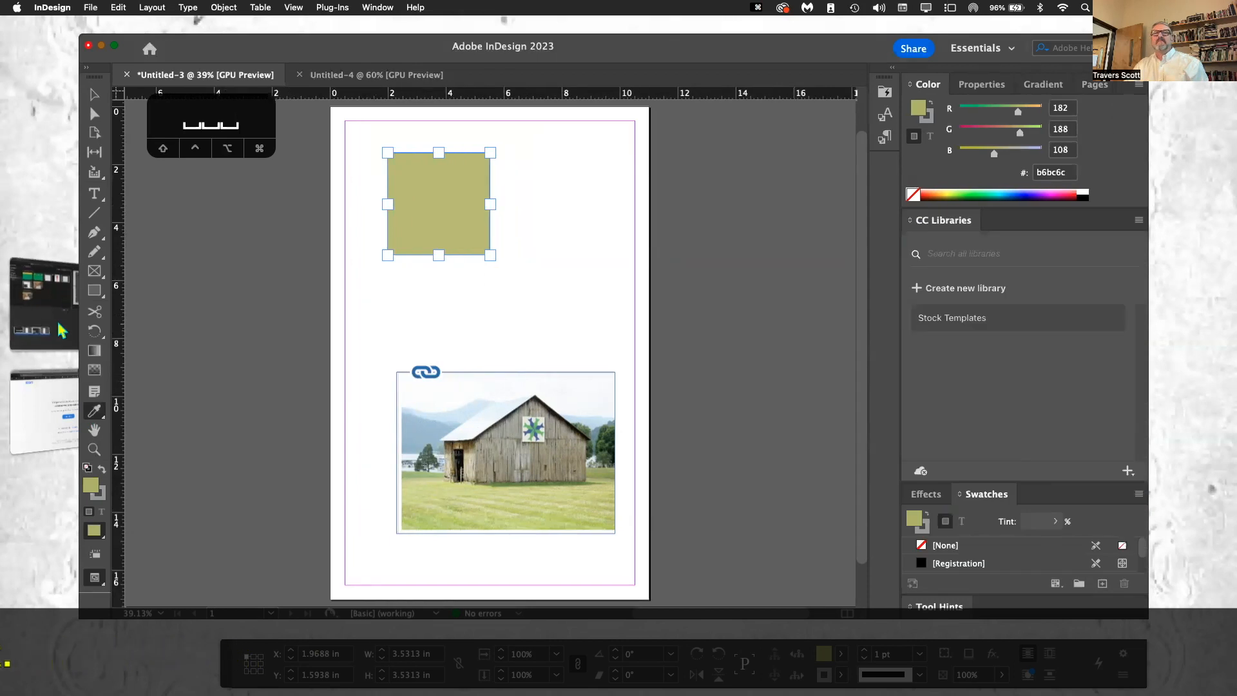
# Step: Pick up a color theme from the barn photo with the Color Theme tool and add the Deep theme to the swatches
pyautogui.click(94, 419)
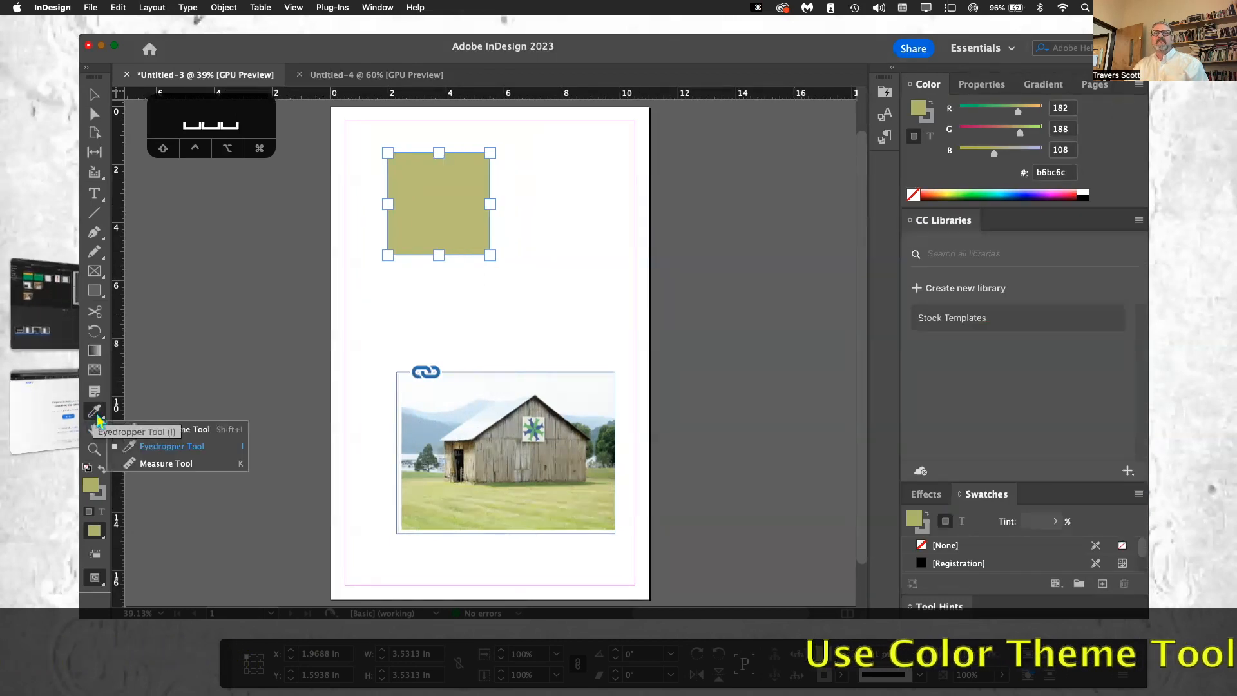
pyautogui.click(197, 435)
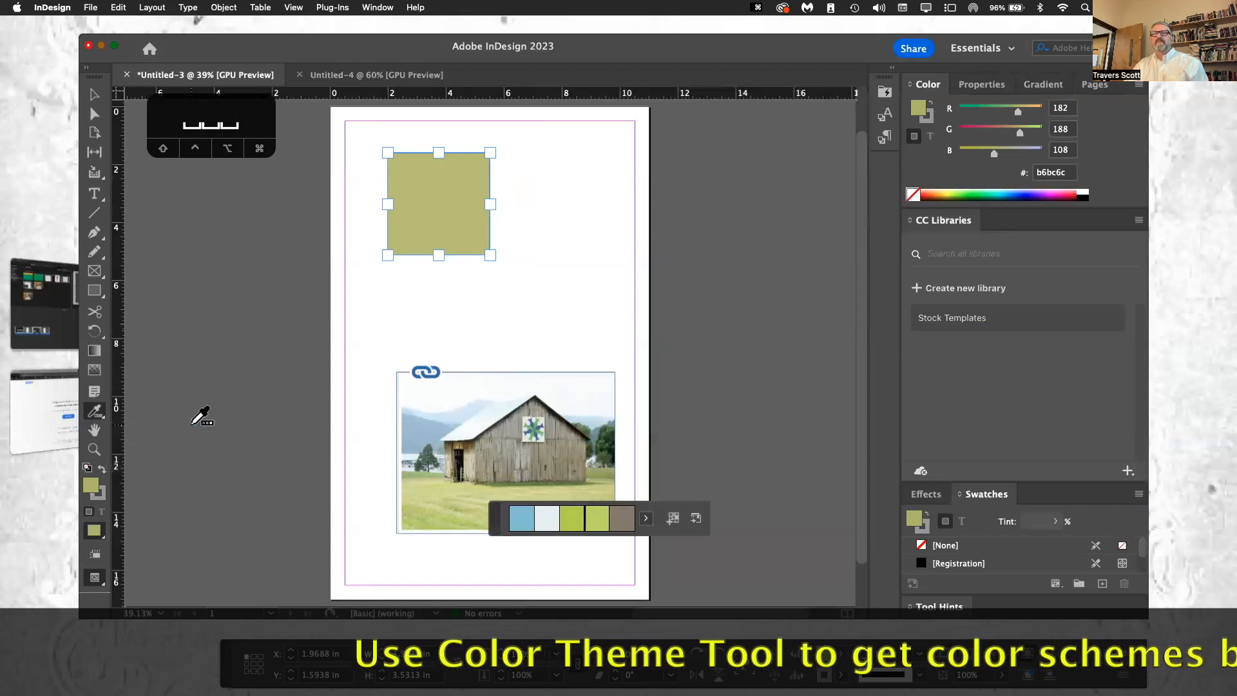
pyautogui.click(484, 420)
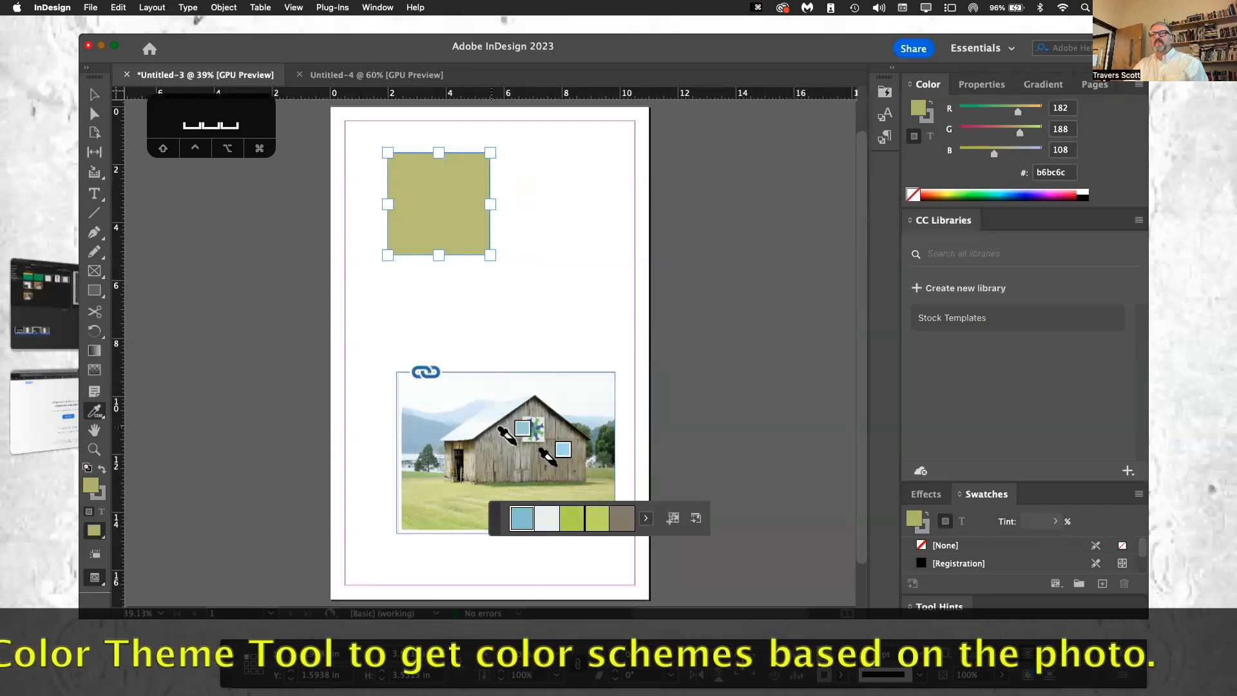
pyautogui.click(673, 518)
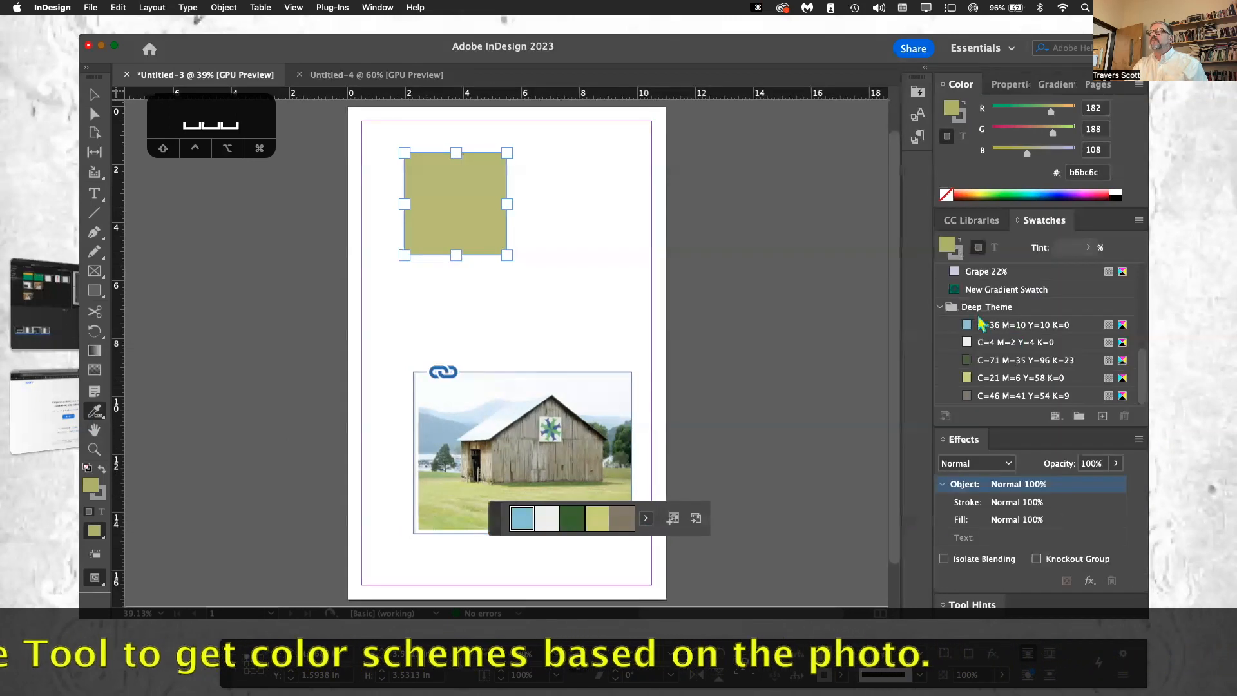
# Step: View the photo's theme variants and fill the square in turn with Deep_Theme swatches C=21 M=6 Y=58 K=0 and C=46 M=41 Y=54 K=9
pyautogui.click(939, 307)
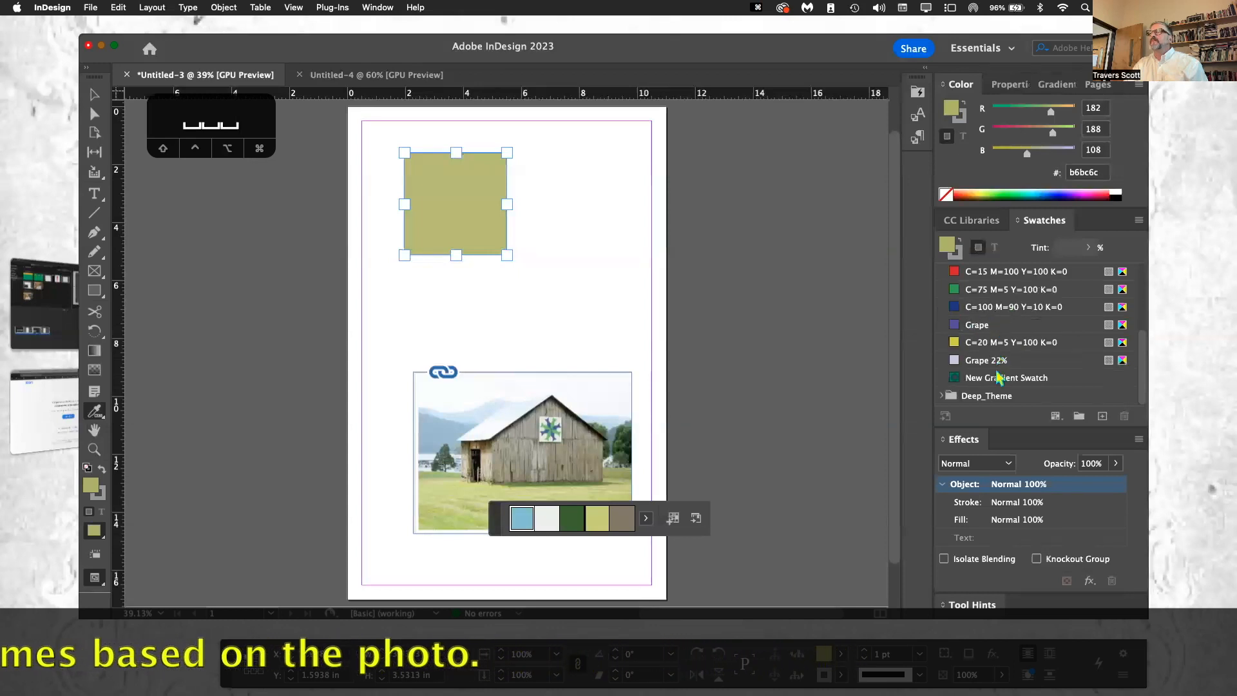
pyautogui.click(646, 518)
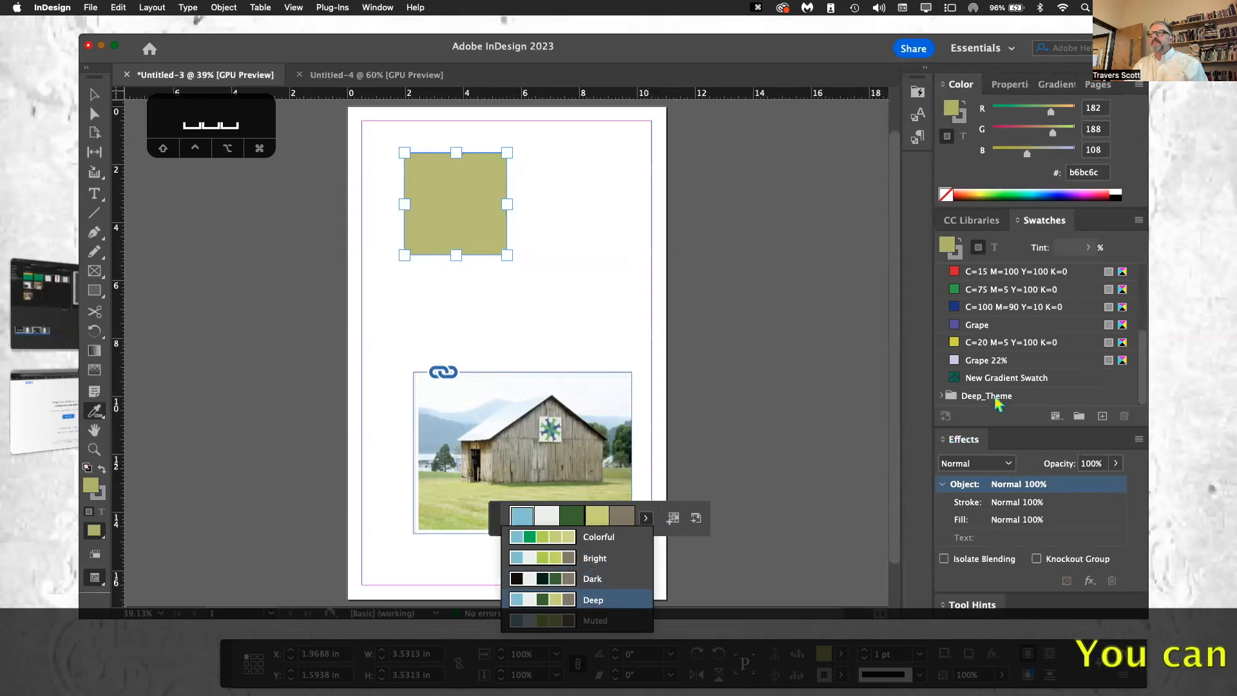
pyautogui.click(943, 396)
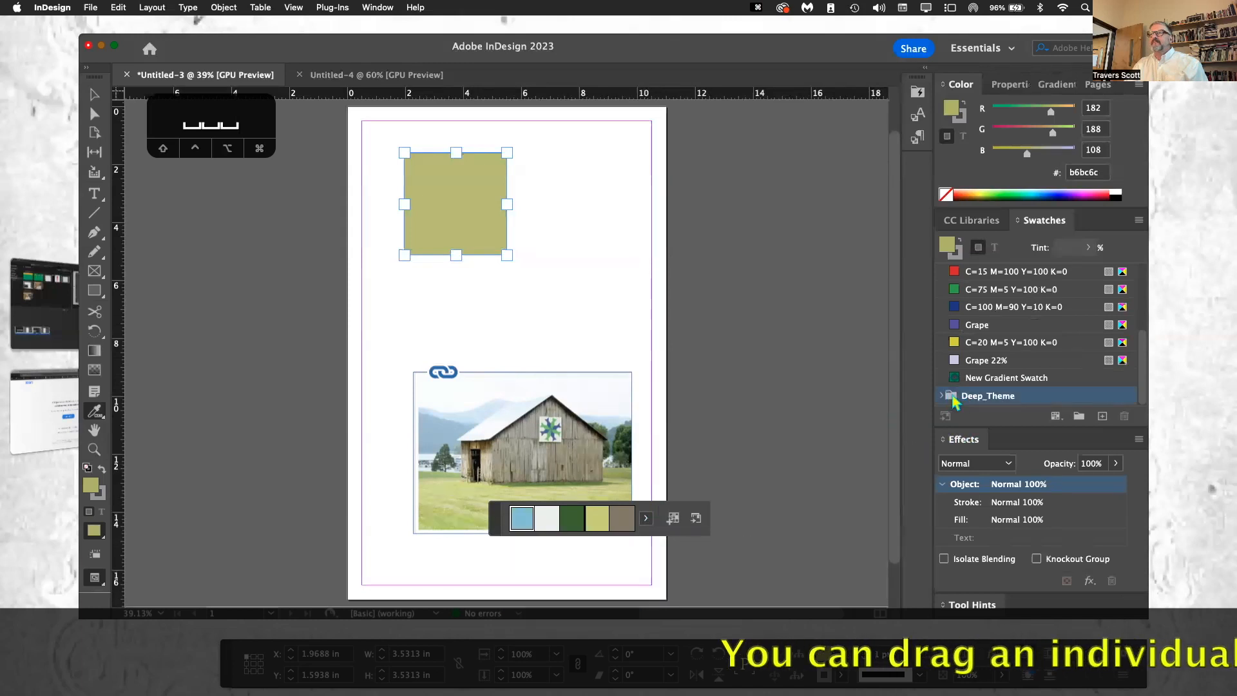
pyautogui.click(942, 397)
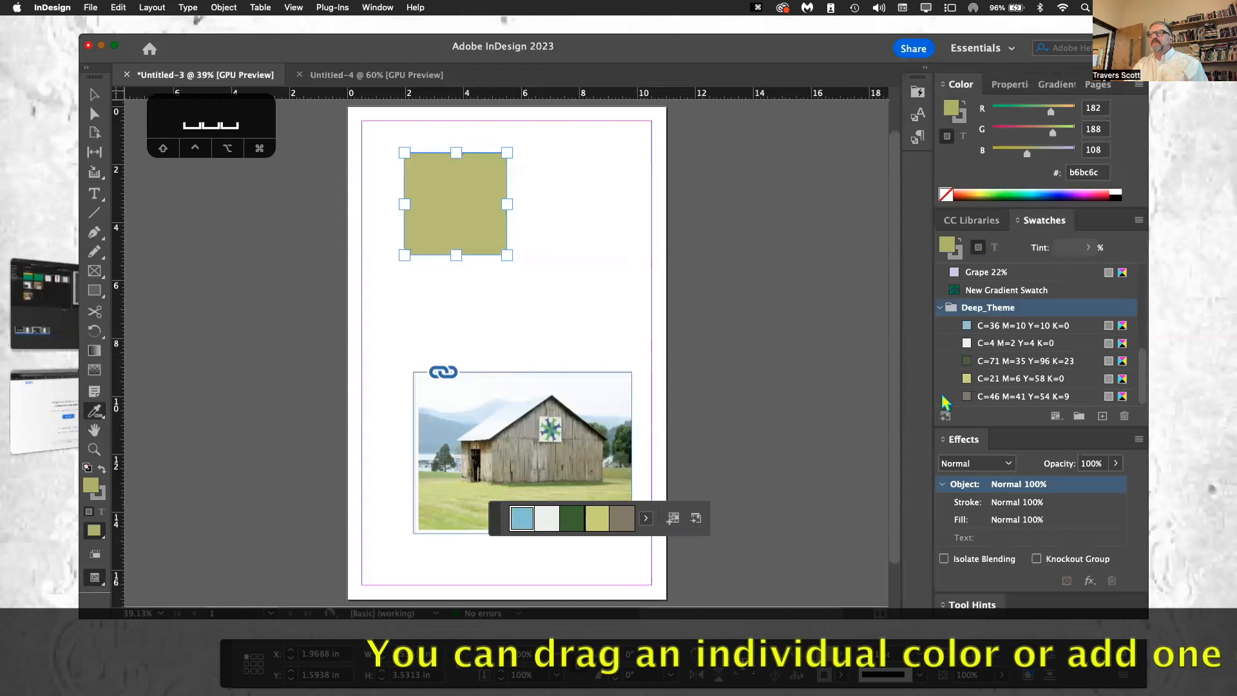
pyautogui.click(972, 381)
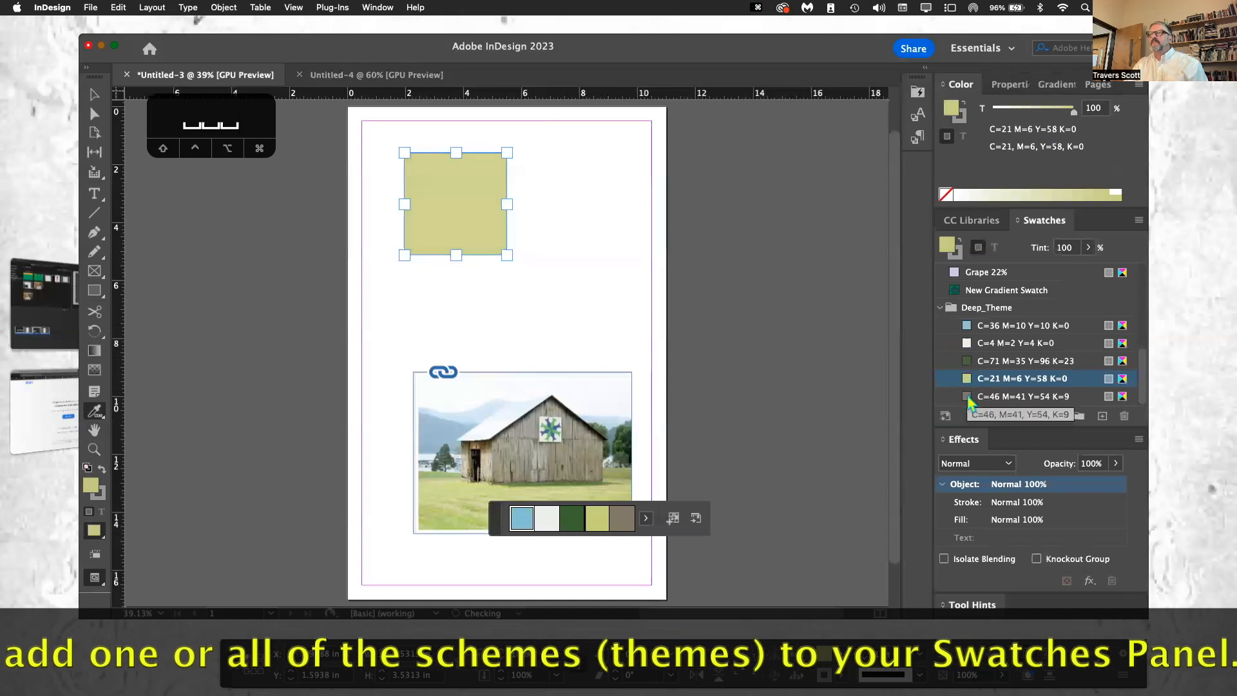
pyautogui.click(972, 398)
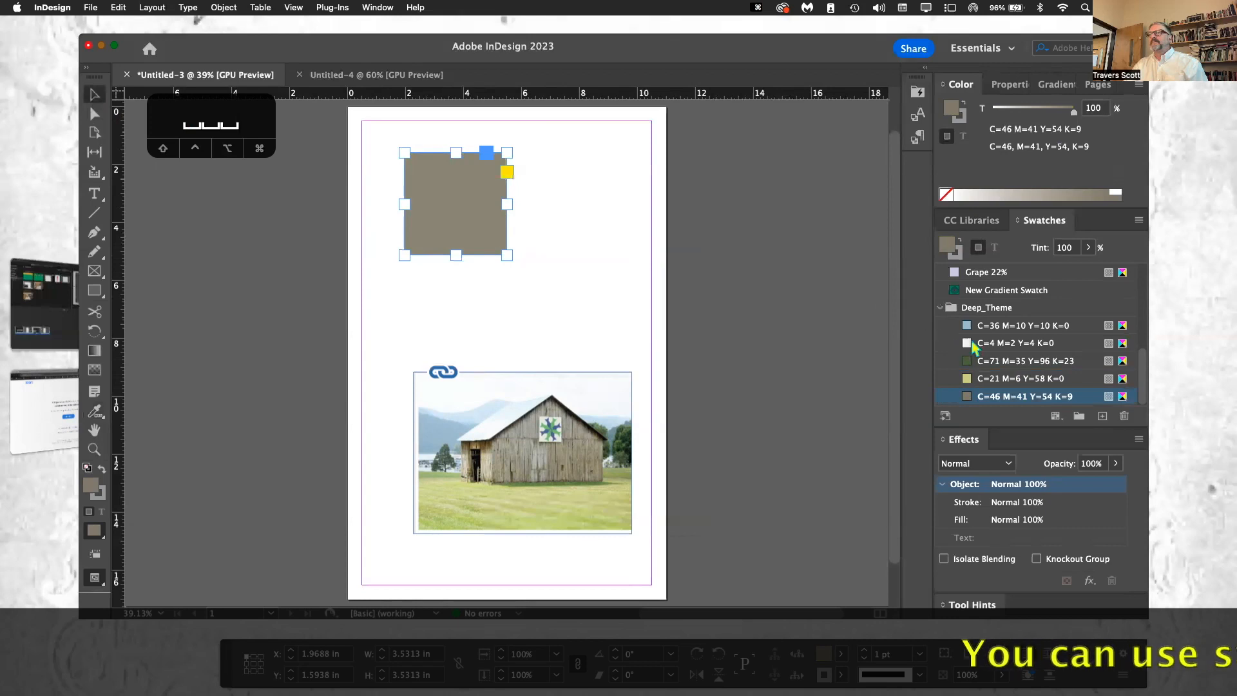
# Step: Deselect the square and apply the Deep_Theme swatch C=71 M=35 Y=96 K=23 directly onto it as its fill
pyautogui.click(565, 285)
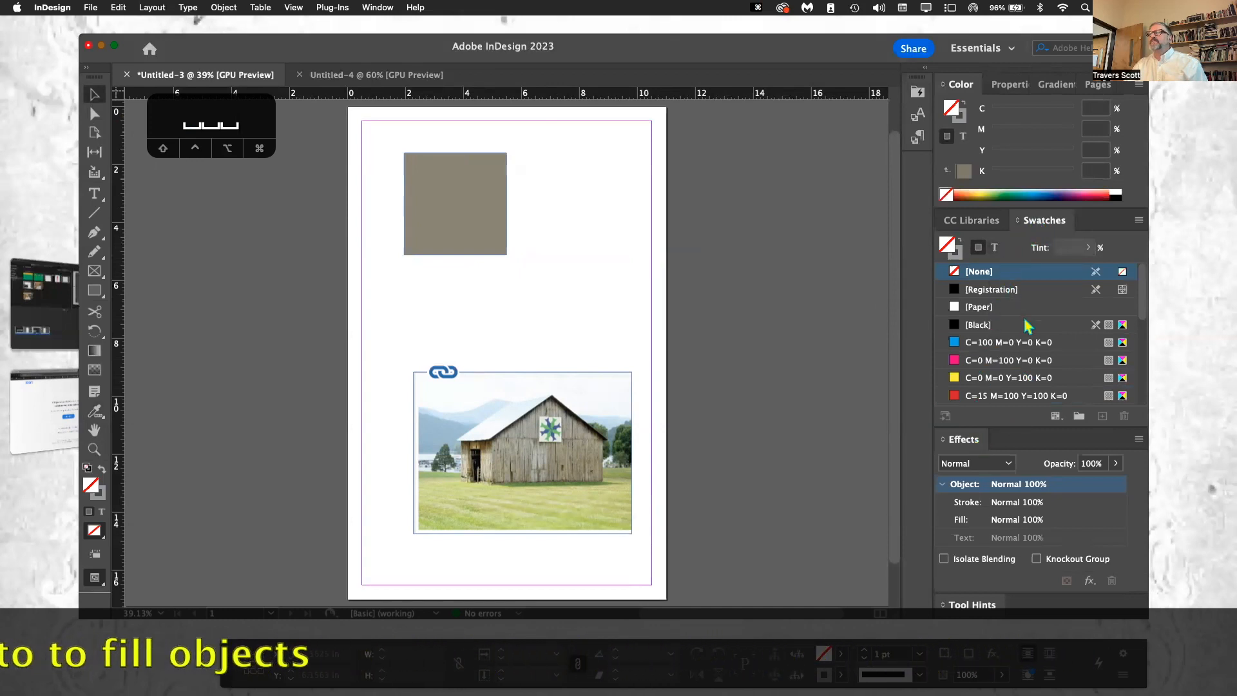
pyautogui.scroll(-4, 1025, 320)
pyautogui.scroll(-6, 1023, 320)
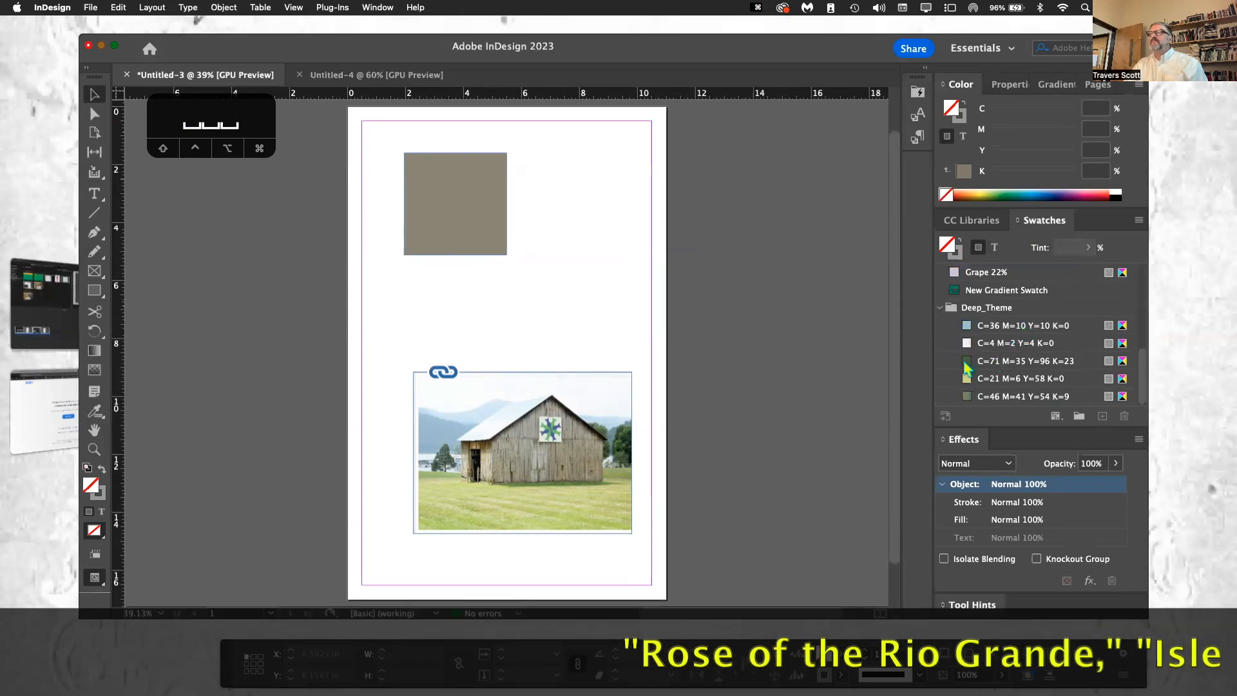
pyautogui.moveTo(968, 362); pyautogui.dragTo(459, 204)
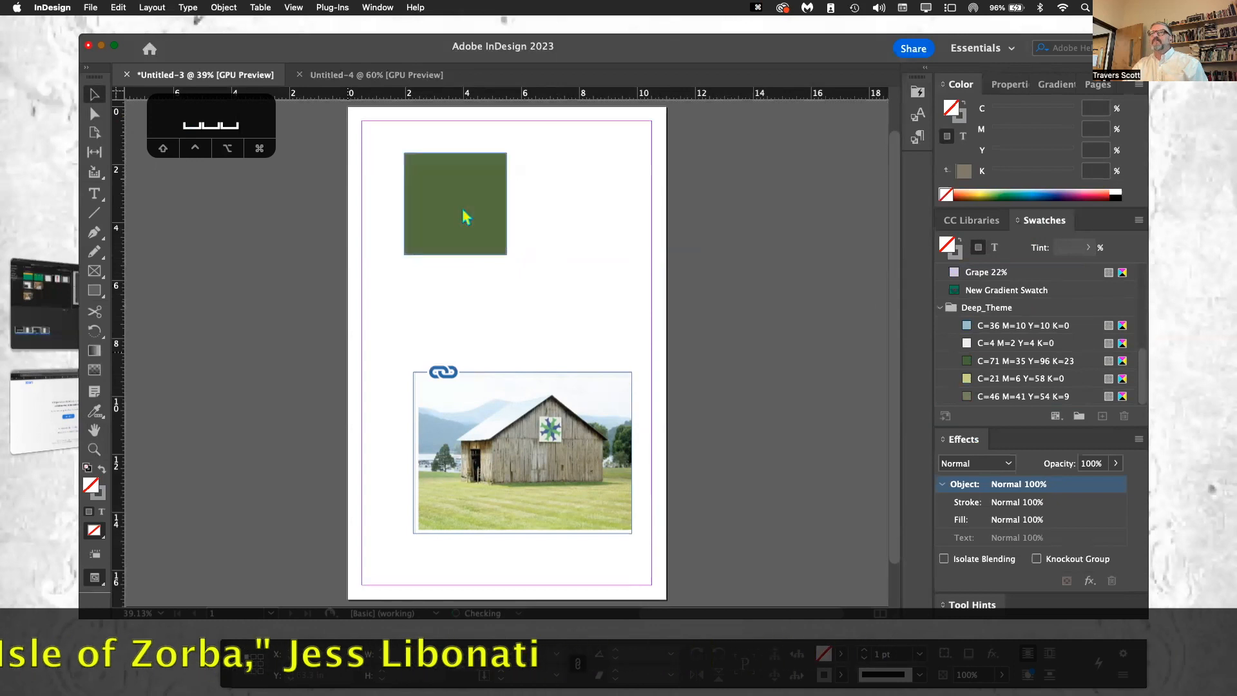